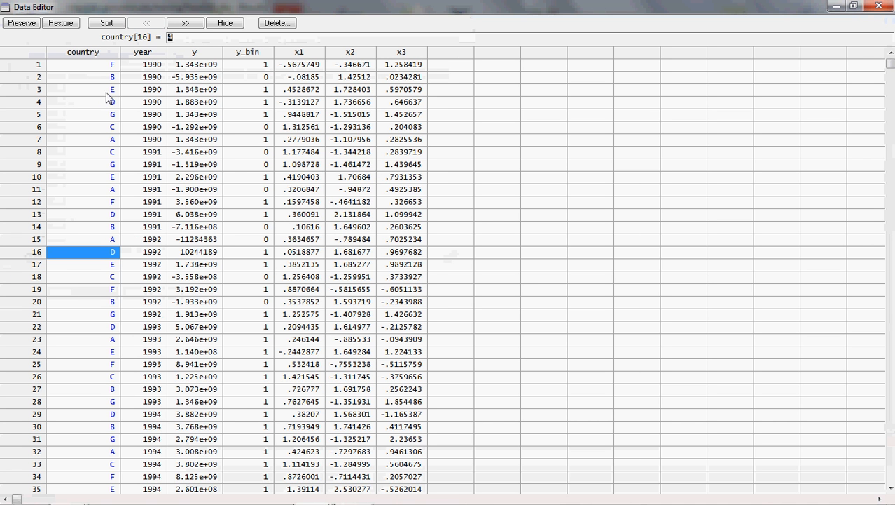
Step: Examine the country entries of the seven 1990 observations in the dataset
{"action": "left_click", "coordinate": [109, 138]}
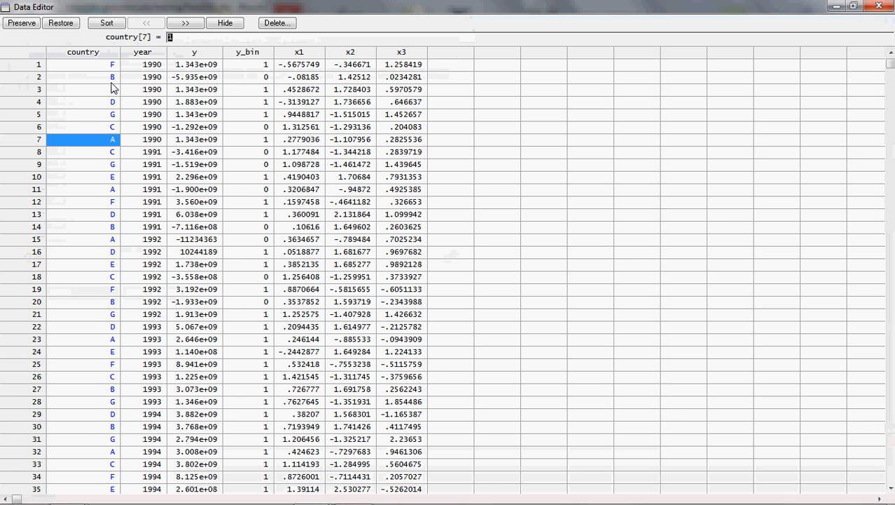
{"action": "left_click", "coordinate": [111, 78]}
{"action": "left_click", "coordinate": [110, 127]}
{"action": "left_click", "coordinate": [110, 102]}
{"action": "left_click", "coordinate": [112, 89]}
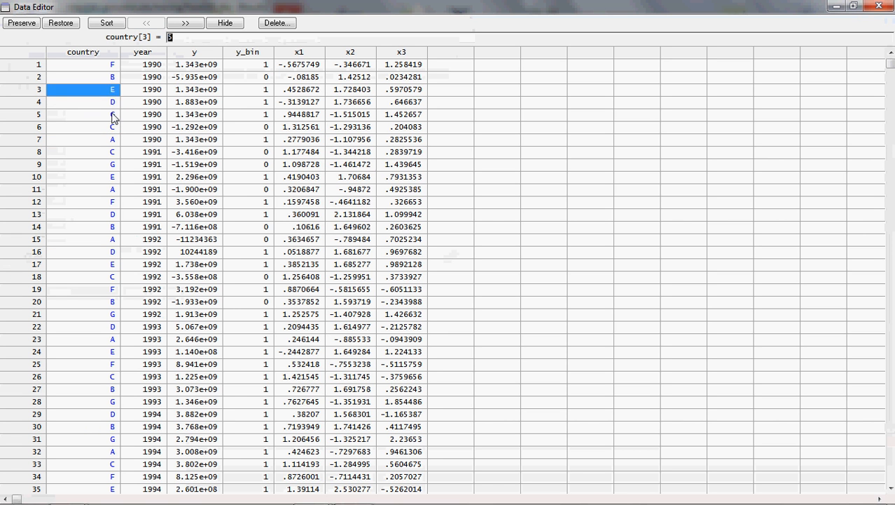
{"action": "left_click", "coordinate": [112, 68]}
{"action": "left_click", "coordinate": [113, 112]}
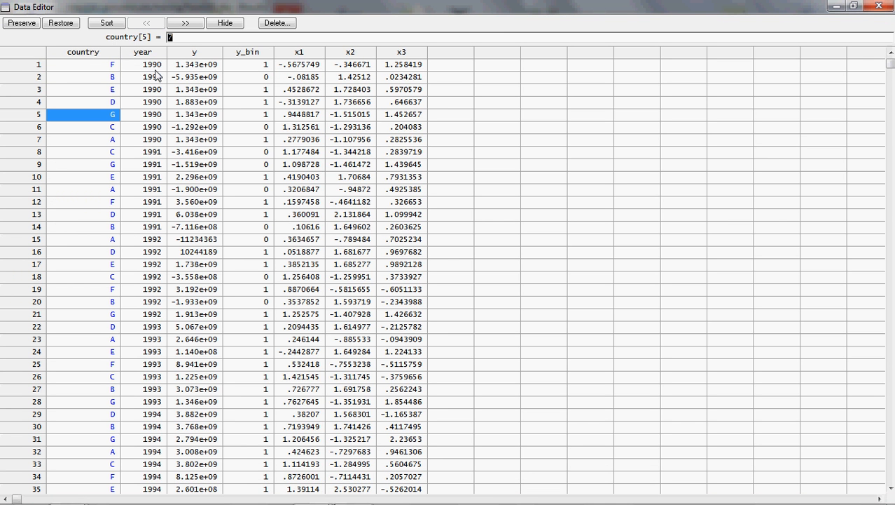
Step: Review the year column from the 1990 observations to the end of the dataset, and close the data editor
{"action": "left_click_drag", "start_coordinate": [159, 67], "coordinate": [162, 144]}
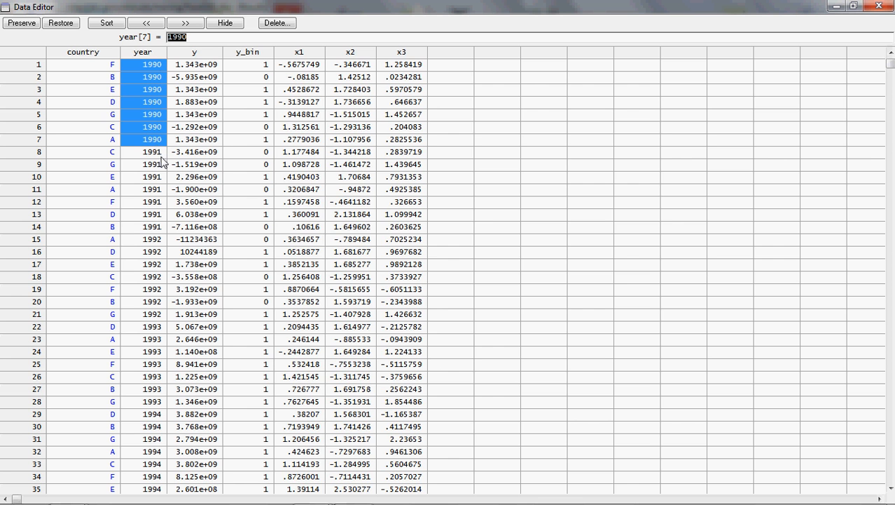
{"action": "scroll", "coordinate": [163, 180], "scroll_direction": "down", "scroll_amount": 6}
{"action": "scroll", "coordinate": [189, 231], "scroll_direction": "down", "scroll_amount": 12}
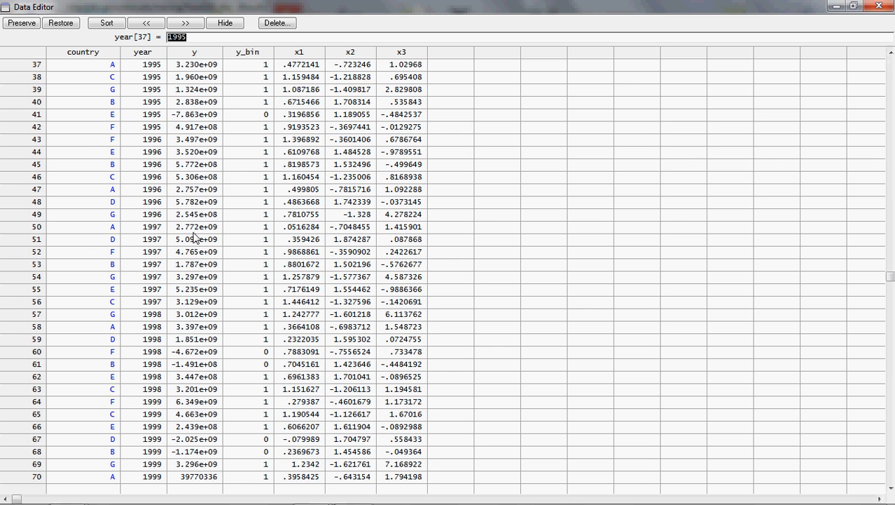
{"action": "scroll", "coordinate": [154, 258], "scroll_direction": "up", "scroll_amount": 18}
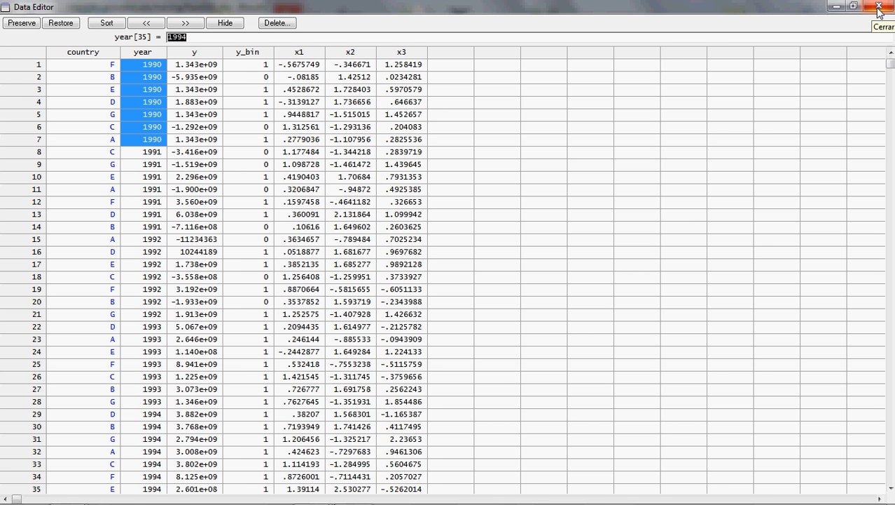
{"action": "left_click", "coordinate": [880, 10]}
Step: Check the dataset's panel and time variable declaration with the xtset command
{"action": "left_click", "coordinate": [297, 477]}
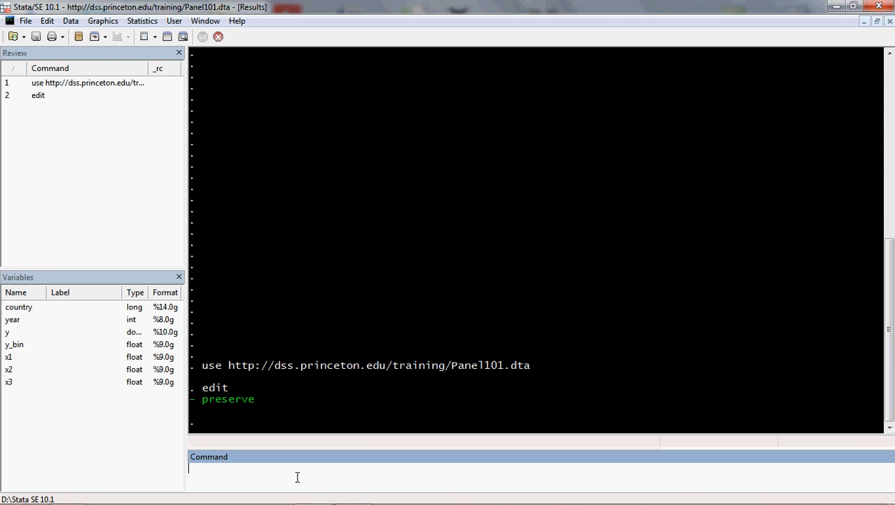
{"action": "type", "text": "xtset"}
{"action": "key", "text": "Return"}
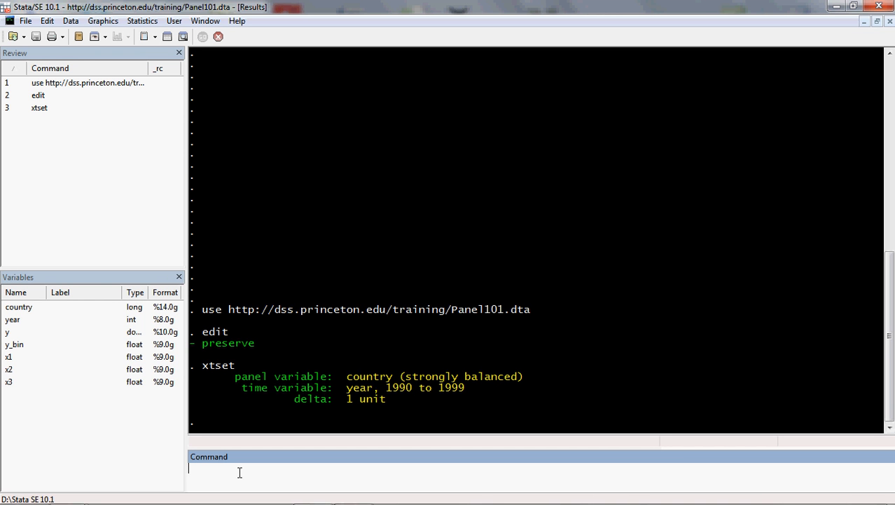
Step: Summarize the panel variables by running xtsum y x1 x2 x3
{"action": "type", "text": "xtsum y x1 x2 x3"}
{"action": "key", "text": "Return"}
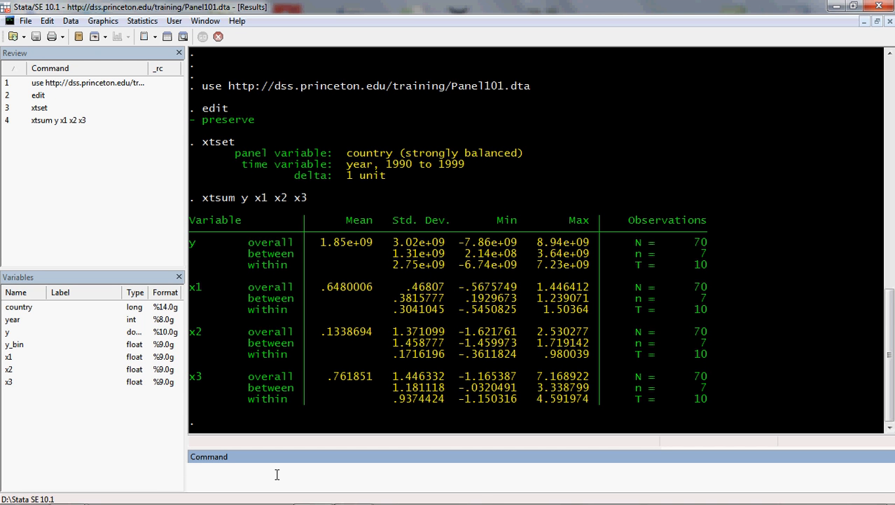
Step: Produce the correlation matrix of the variables by running correlate y x1 x2 x3
{"action": "type", "text": "correlate y x1 x2 d3"}
{"action": "key", "text": "BackSpace"}
{"action": "key", "text": "BackSpace"}
{"action": "type", "text": "x3"}
{"action": "key", "text": "Return"}
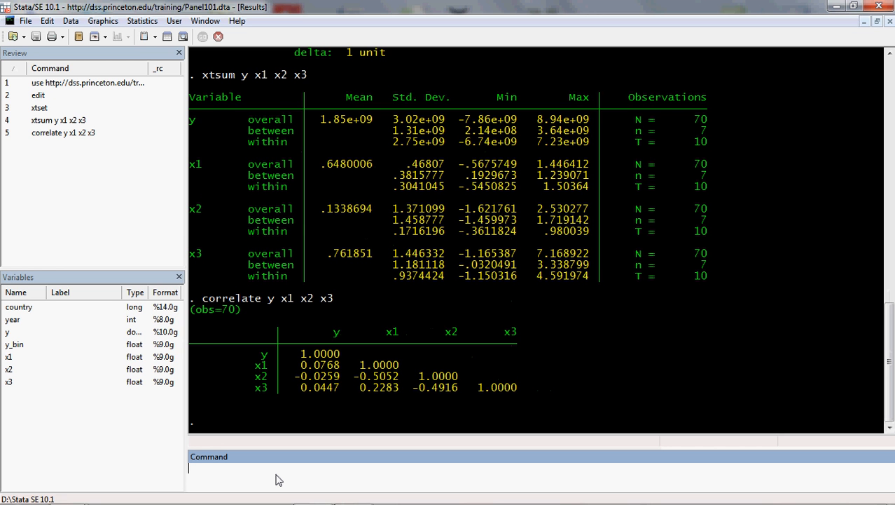
Step: Add a run of blank prompt lines below the correlation output
{"action": "key", "text": "Return"}
{"action": "key", "text": "Return"}
{"action": "key", "text": "Return"}
{"action": "key", "text": "Return"}
{"action": "key", "text": "Return"}
{"action": "key", "text": "Return"}
{"action": "key", "text": "Return"}
{"action": "key", "text": "Return"}
{"action": "key", "text": "Return"}
{"action": "key", "text": "Return"}
{"action": "key", "text": "Return"}
{"action": "key", "text": "Return"}
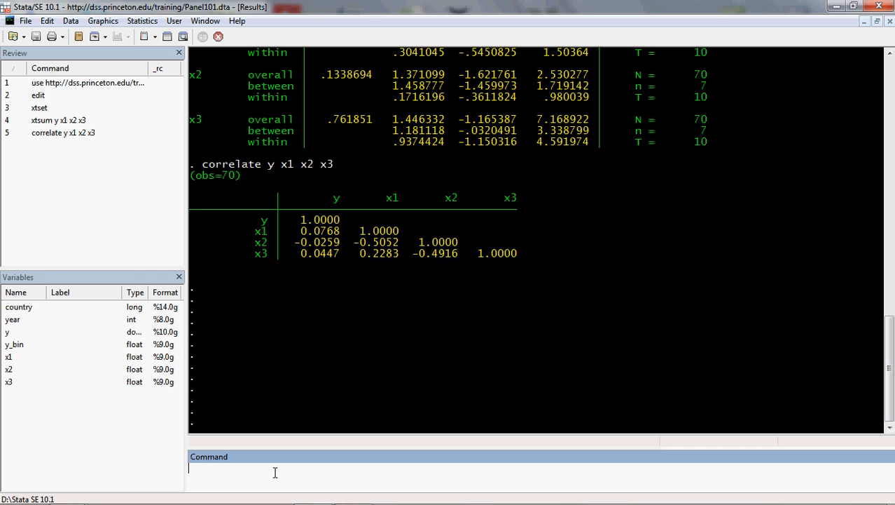
Step: Set up a panel-data line plot graphed by panel, with y, x1, x2 and x3 as its variables
{"action": "left_click", "coordinate": [104, 21]}
{"action": "mouse_move", "coordinate": [149, 160]}
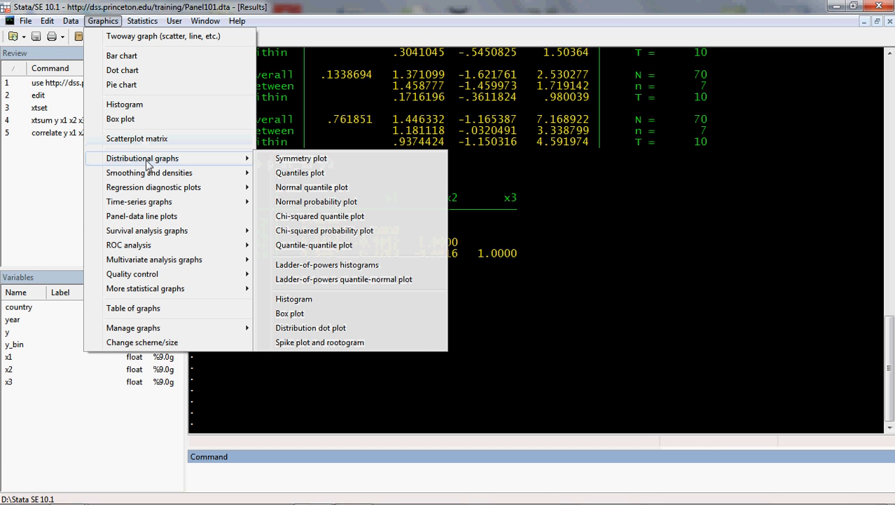
{"action": "left_click", "coordinate": [160, 217]}
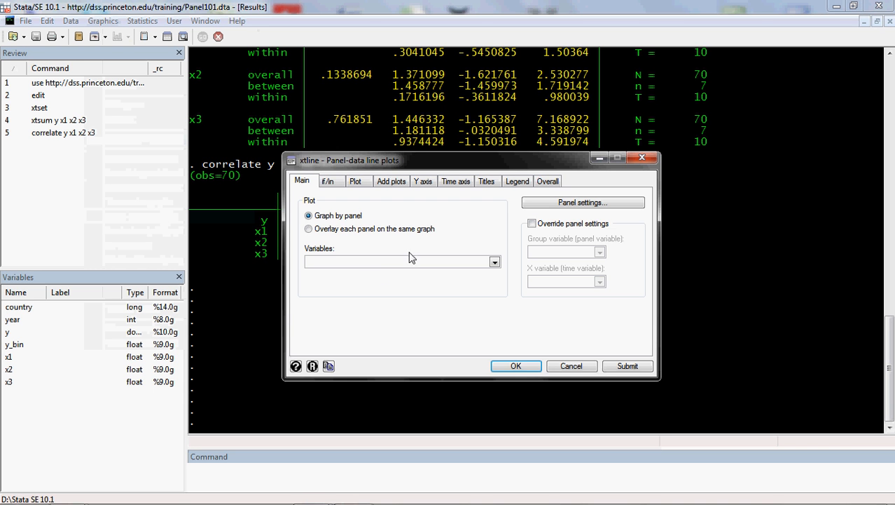
{"action": "left_click", "coordinate": [495, 261]}
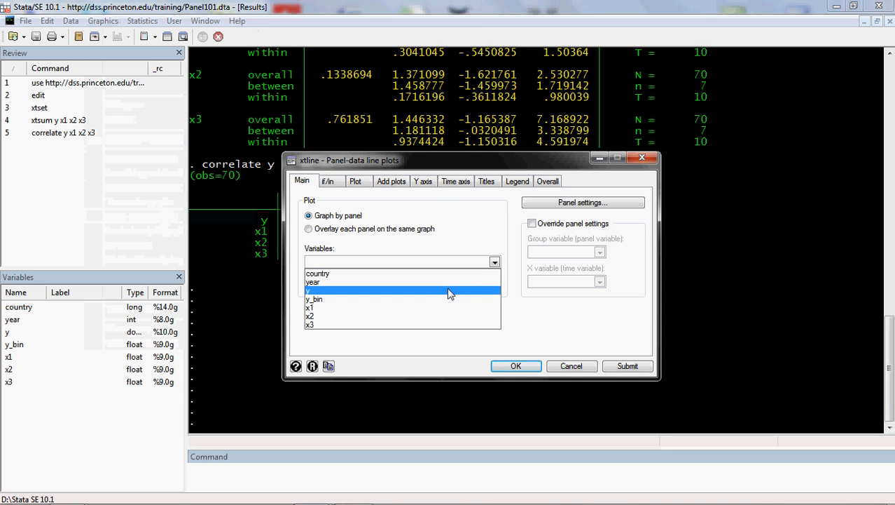
{"action": "left_click", "coordinate": [445, 308]}
{"action": "left_click", "coordinate": [446, 316]}
{"action": "left_click", "coordinate": [446, 325]}
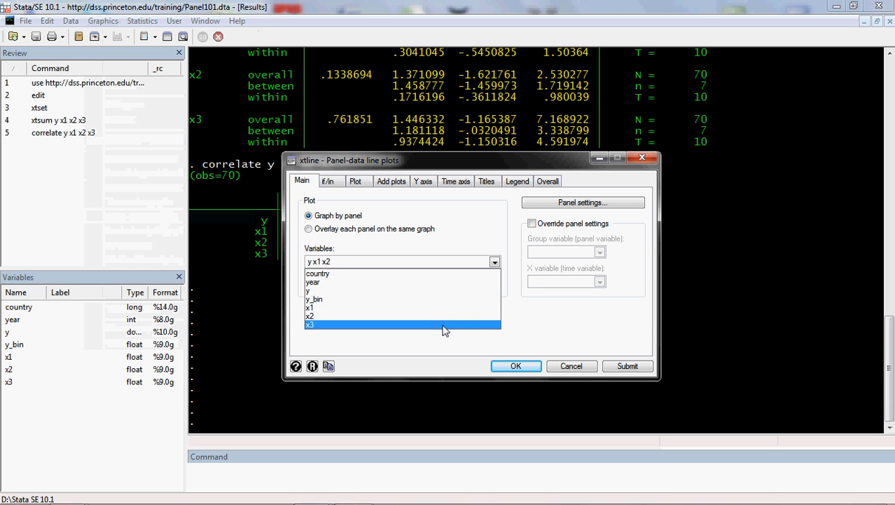
{"action": "left_click", "coordinate": [490, 348]}
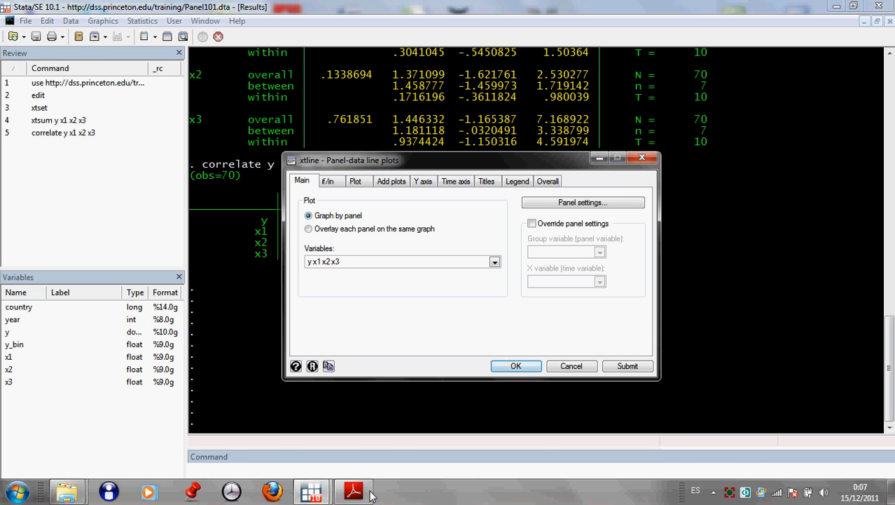
Step: Switch to Panel101.pdf in Adobe Reader and examine the xtline y example graphs on page 6
{"action": "left_click", "coordinate": [353, 491]}
{"action": "scroll", "coordinate": [358, 442], "scroll_direction": "down", "scroll_amount": 15}
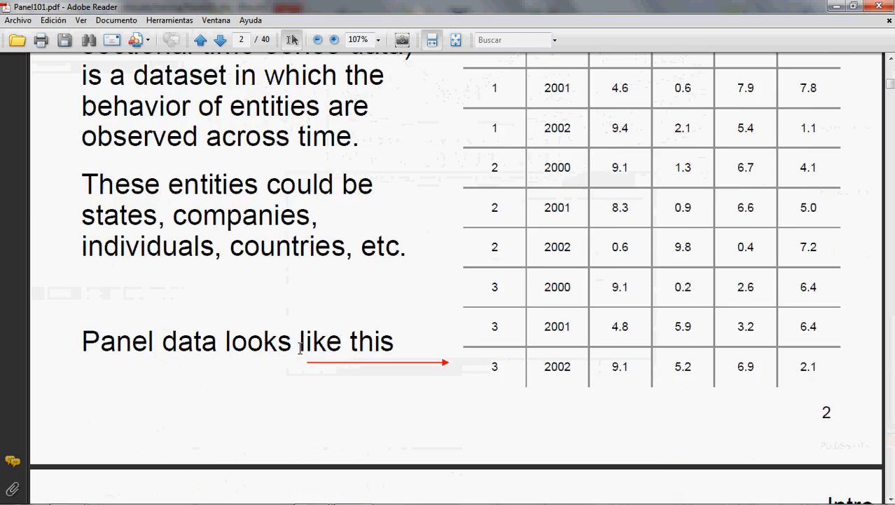
{"action": "scroll", "coordinate": [290, 339], "scroll_direction": "down", "scroll_amount": 20}
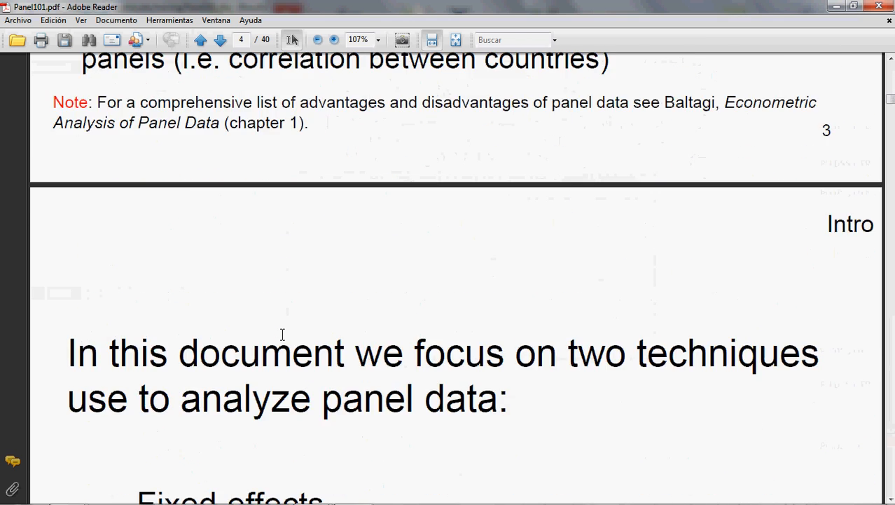
{"action": "scroll", "coordinate": [280, 337], "scroll_direction": "down", "scroll_amount": 20}
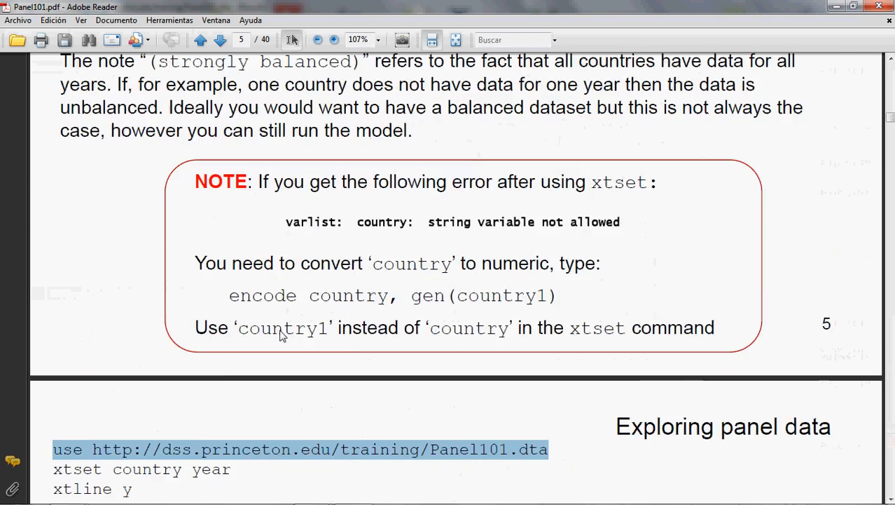
{"action": "scroll", "coordinate": [282, 323], "scroll_direction": "down", "scroll_amount": 5}
{"action": "scroll", "coordinate": [274, 297], "scroll_direction": "up", "scroll_amount": 6}
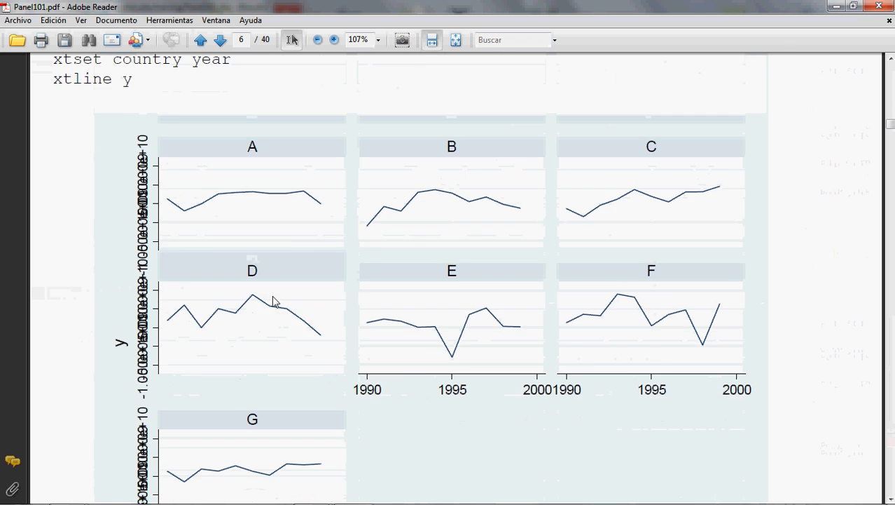
{"action": "scroll", "coordinate": [270, 244], "scroll_direction": "down", "scroll_amount": 1}
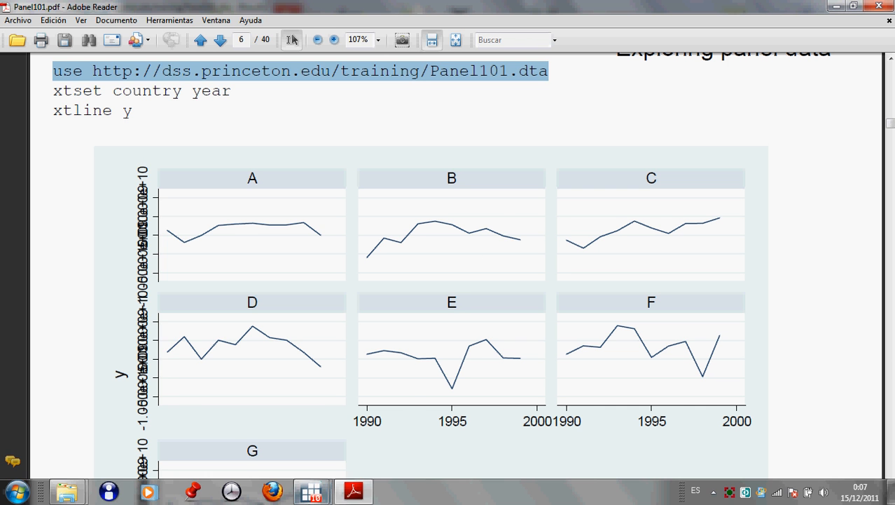
Step: Return to Stata's panel-data line plot dialog, generate the by-panel graph of y, x1, x2 and x3, and maximize the graph window
{"action": "mouse_move", "coordinate": [309, 496]}
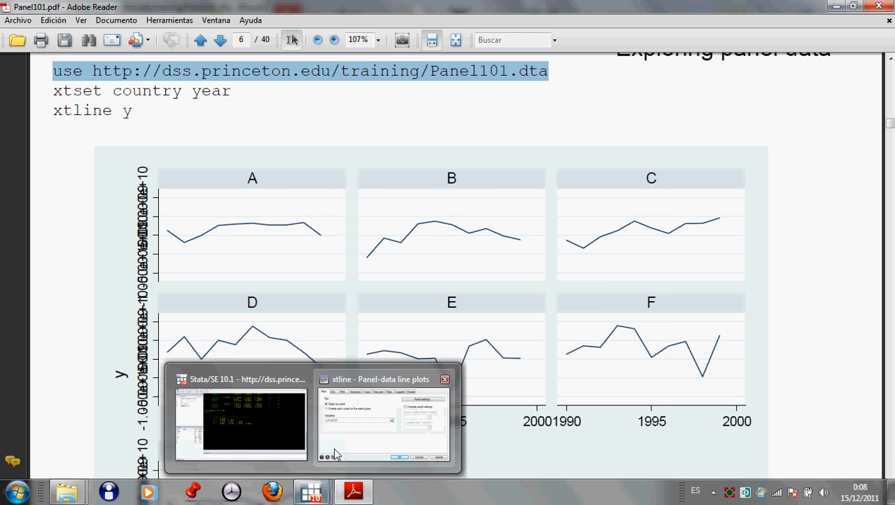
{"action": "left_click", "coordinate": [335, 442]}
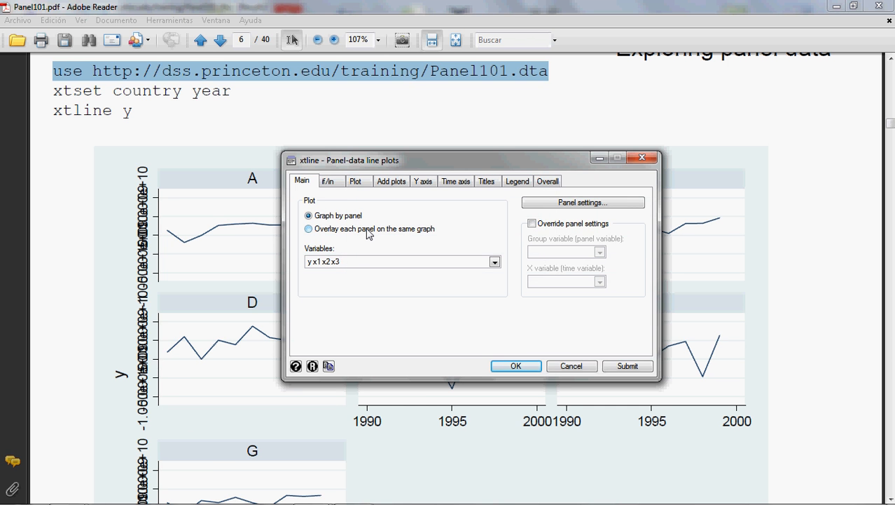
{"action": "left_click", "coordinate": [502, 366]}
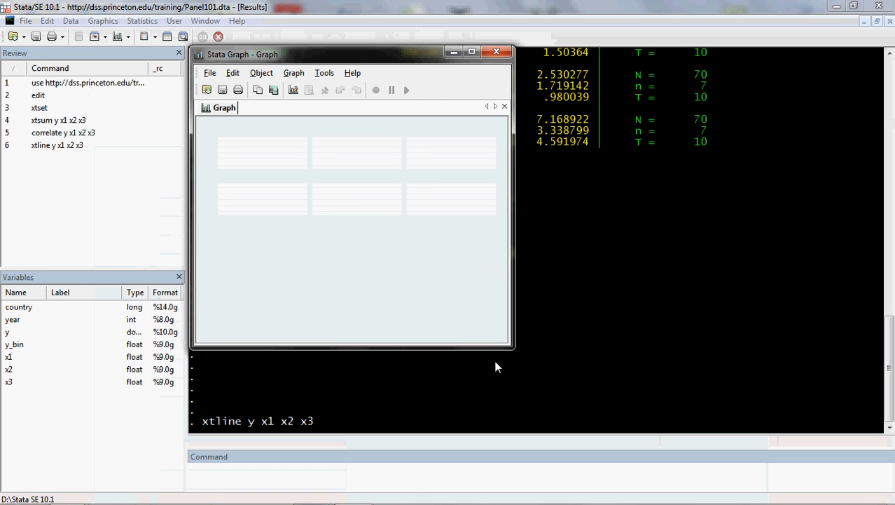
{"action": "left_click", "coordinate": [472, 51]}
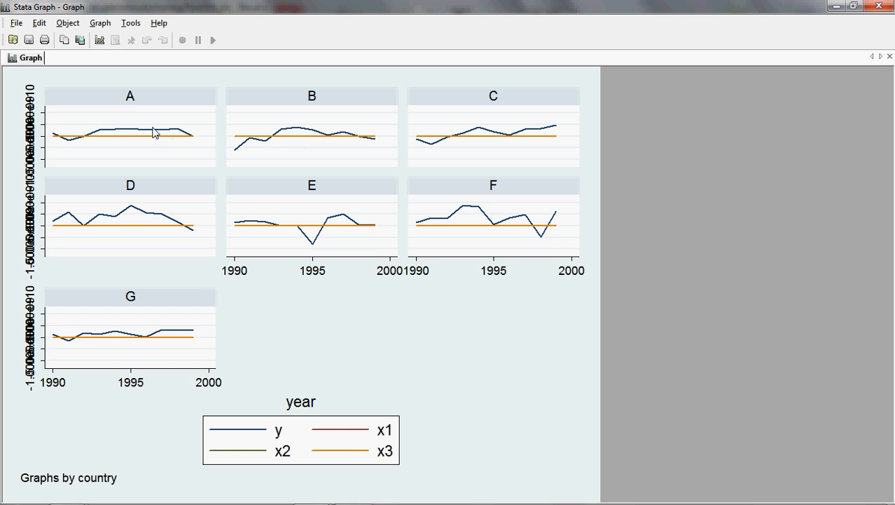
Step: Change the y line's color to Purple in the graph editor, starting from country A's plot, and close the graph
{"action": "left_click", "coordinate": [99, 40]}
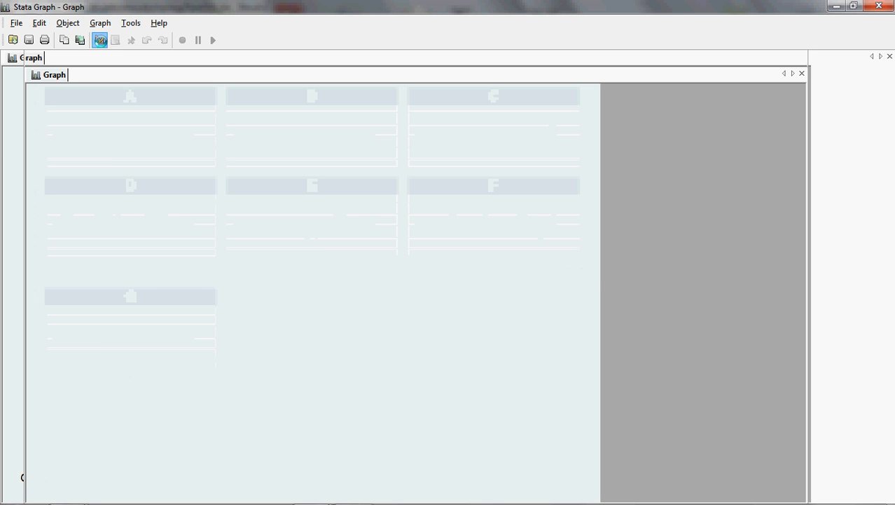
{"action": "left_click", "coordinate": [150, 147]}
{"action": "double_click", "coordinate": [150, 148]}
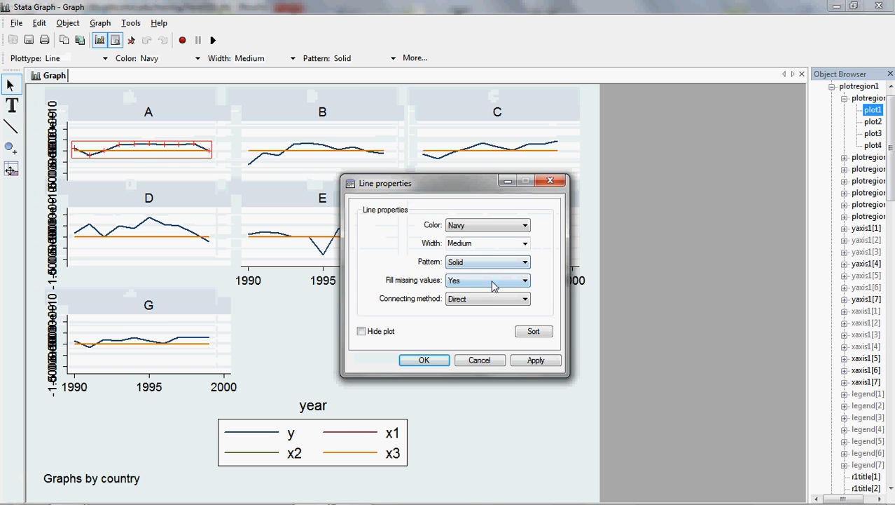
{"action": "left_click", "coordinate": [496, 227]}
{"action": "left_click", "coordinate": [475, 278]}
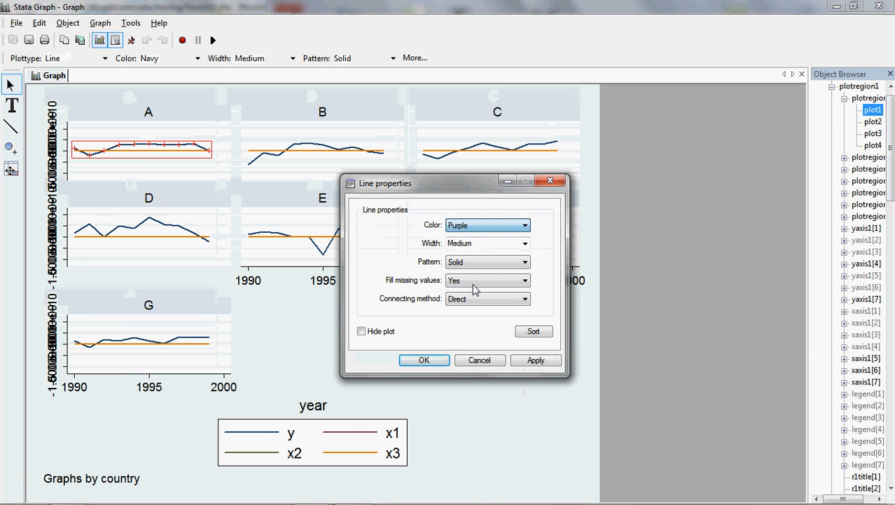
{"action": "left_click", "coordinate": [516, 360]}
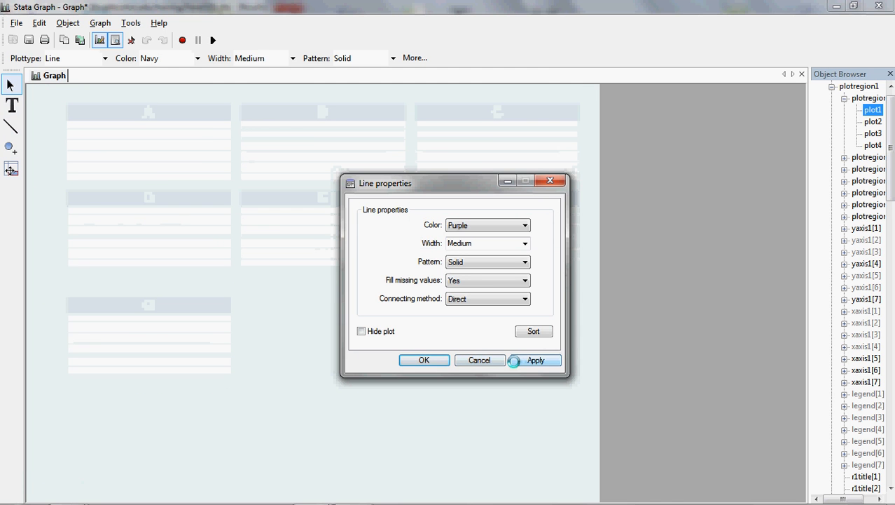
{"action": "left_click", "coordinate": [421, 360]}
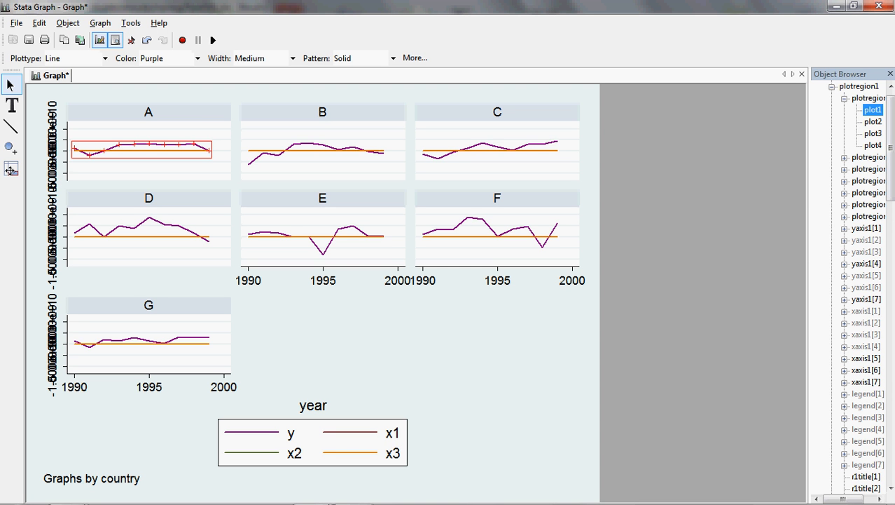
{"action": "left_click", "coordinate": [879, 5]}
{"action": "left_click", "coordinate": [466, 288]}
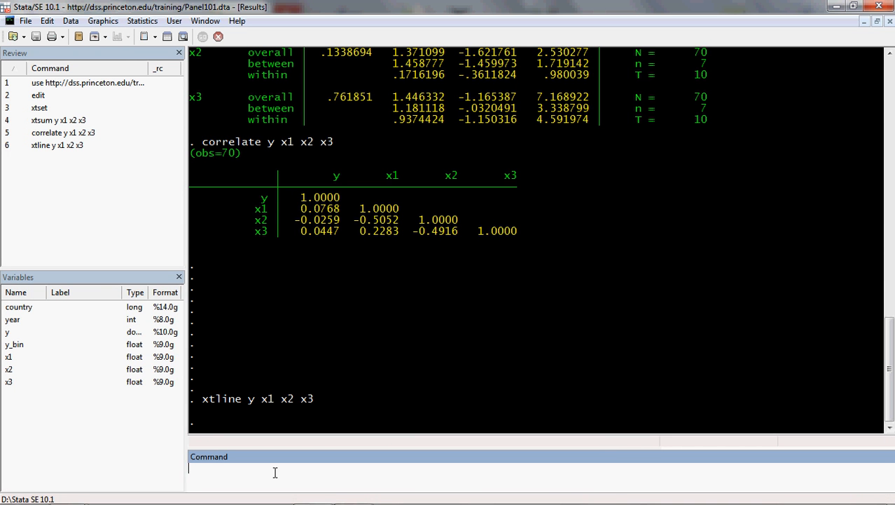
Step: Rerun the earlier xtline y x1 x2 x3 command to redraw the graph, and close the graph window
{"action": "double_click", "coordinate": [47, 147]}
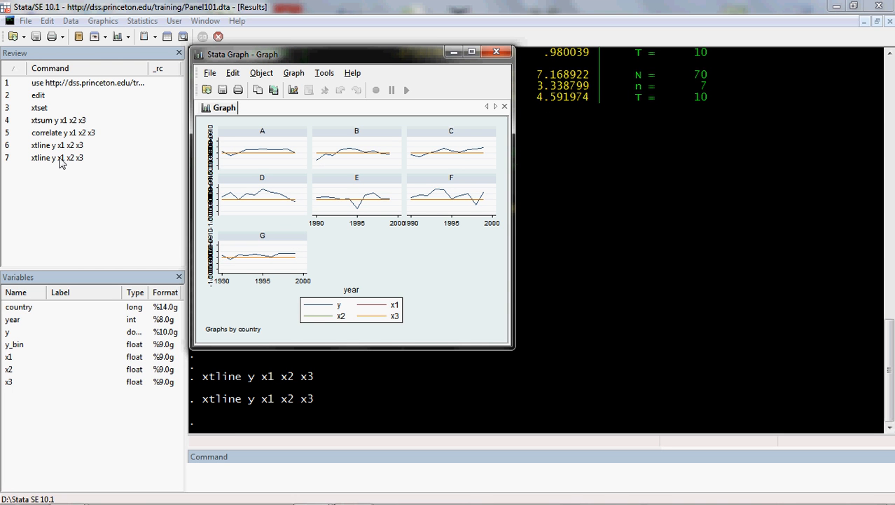
{"action": "left_click", "coordinate": [496, 52]}
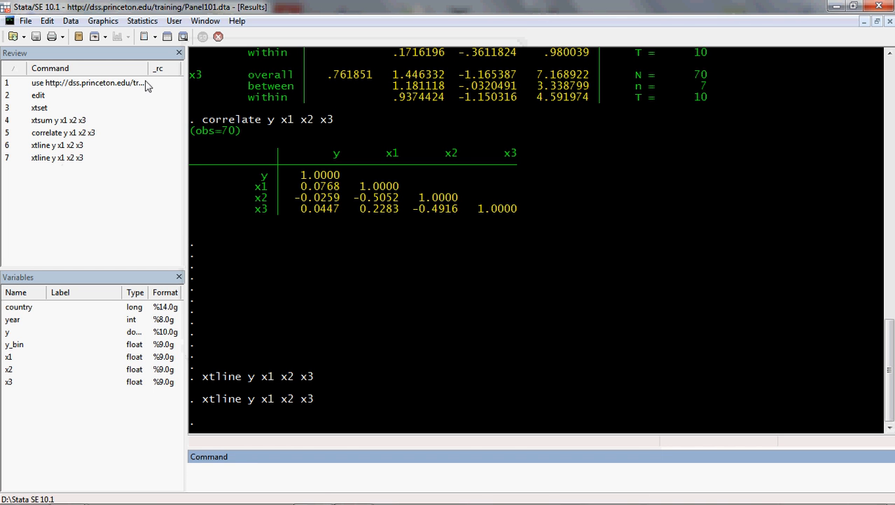
Step: Generate a panel-data line plot of y with each panel overlaid on the same graph, view it maximized, and close it
{"action": "left_click", "coordinate": [103, 20]}
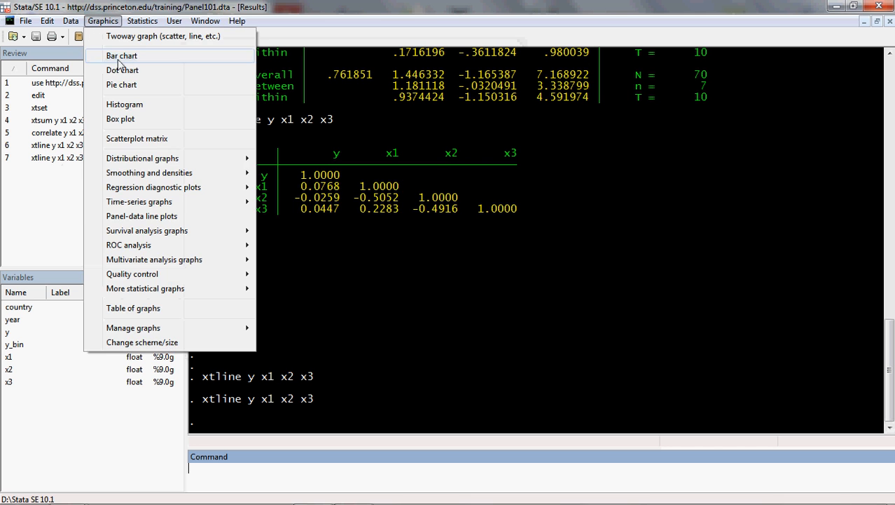
{"action": "left_click", "coordinate": [148, 217]}
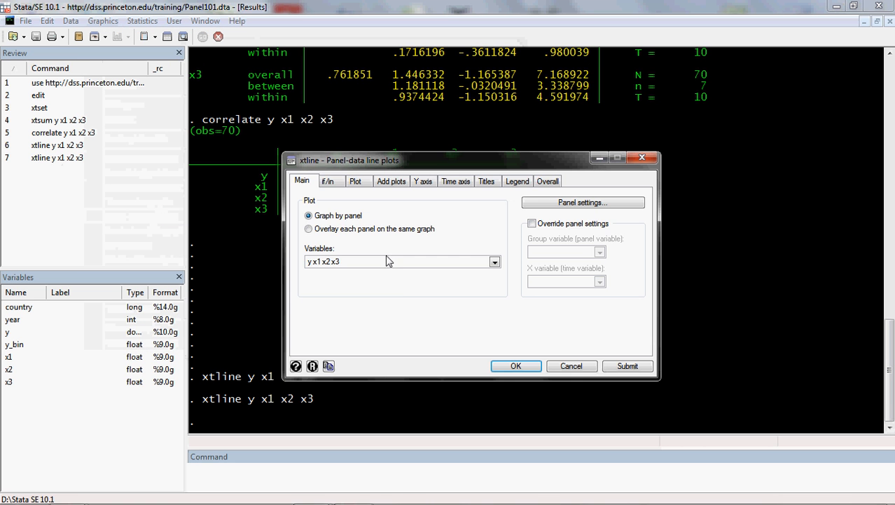
{"action": "left_click", "coordinate": [340, 229]}
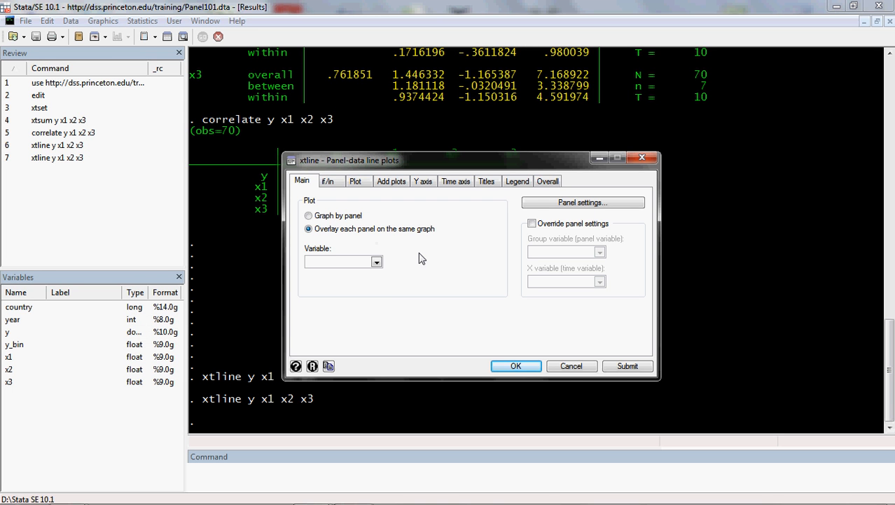
{"action": "left_click", "coordinate": [509, 366]}
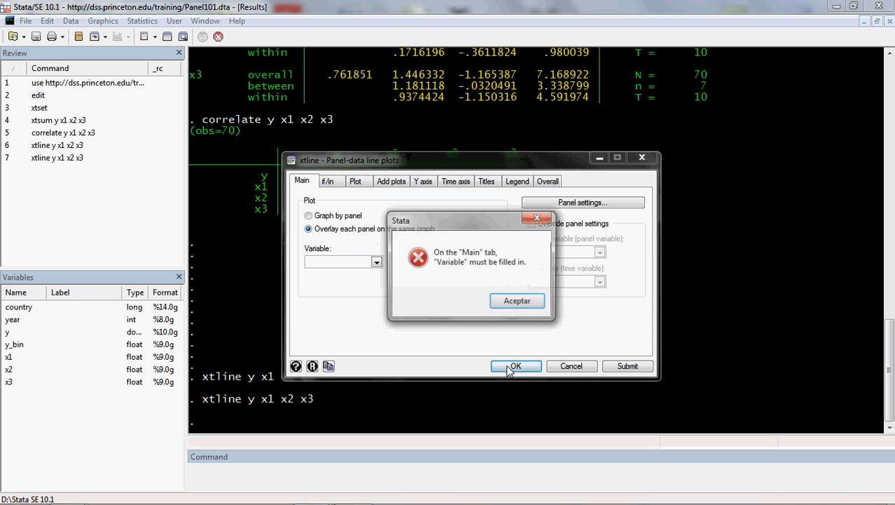
{"action": "left_click", "coordinate": [519, 302]}
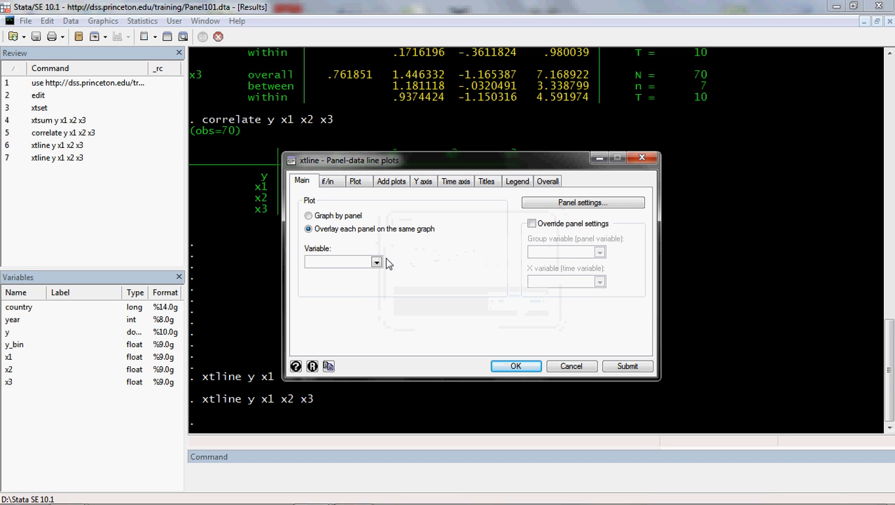
{"action": "left_click", "coordinate": [377, 261]}
{"action": "left_click", "coordinate": [350, 290]}
{"action": "left_click", "coordinate": [516, 365]}
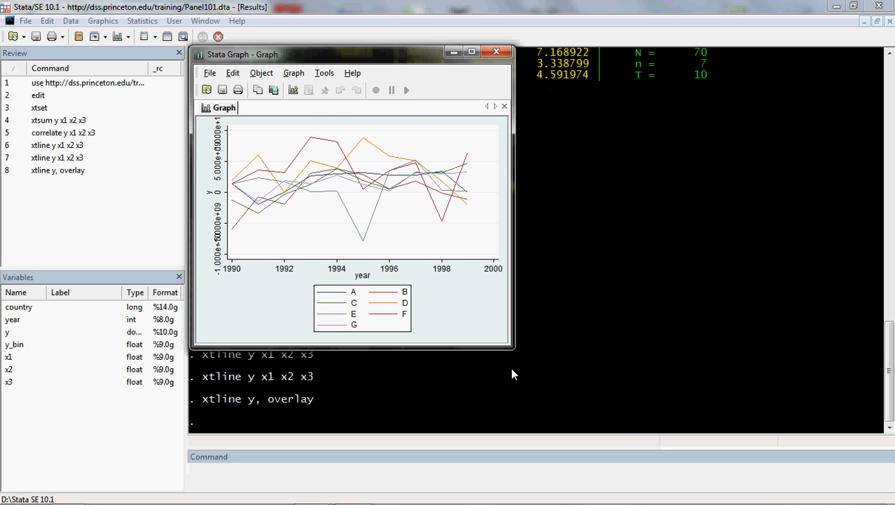
{"action": "left_click", "coordinate": [472, 51]}
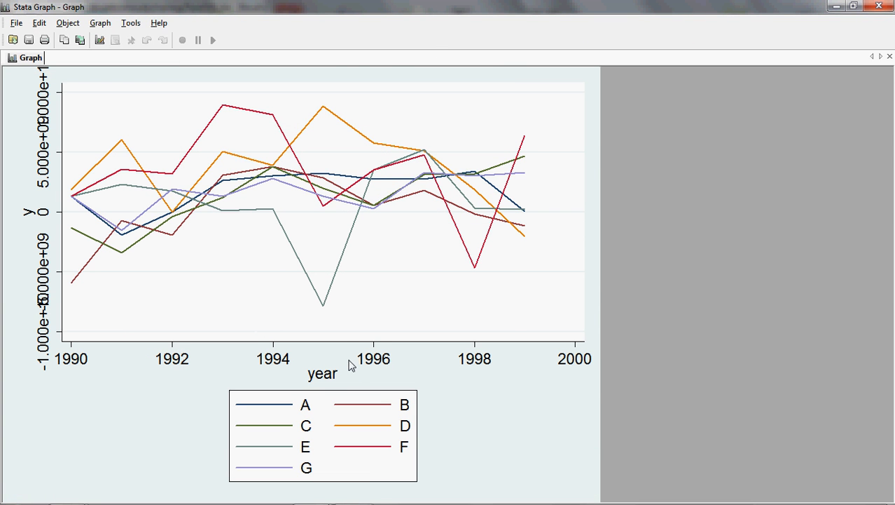
{"action": "mouse_move", "coordinate": [371, 503]}
{"action": "left_click", "coordinate": [879, 6]}
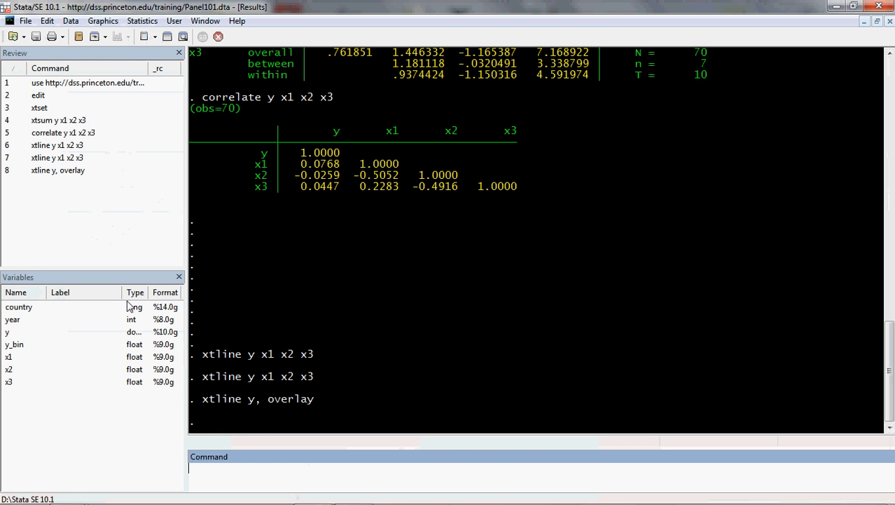
Step: Rerun the earlier xtline y, overlay command from the command history, view the graph maximized, and close it
{"action": "left_click", "coordinate": [63, 172]}
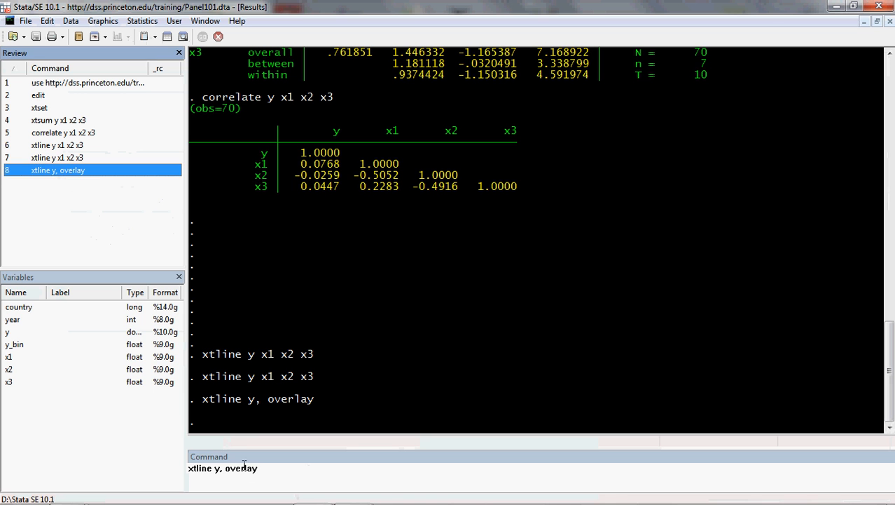
{"action": "left_click", "coordinate": [277, 471]}
{"action": "key", "text": "Return"}
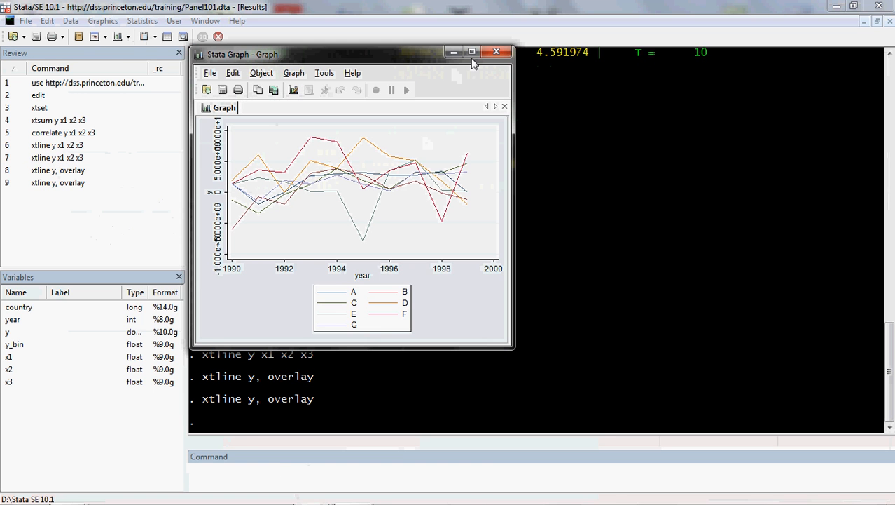
{"action": "left_click", "coordinate": [472, 52]}
{"action": "left_click", "coordinate": [878, 7]}
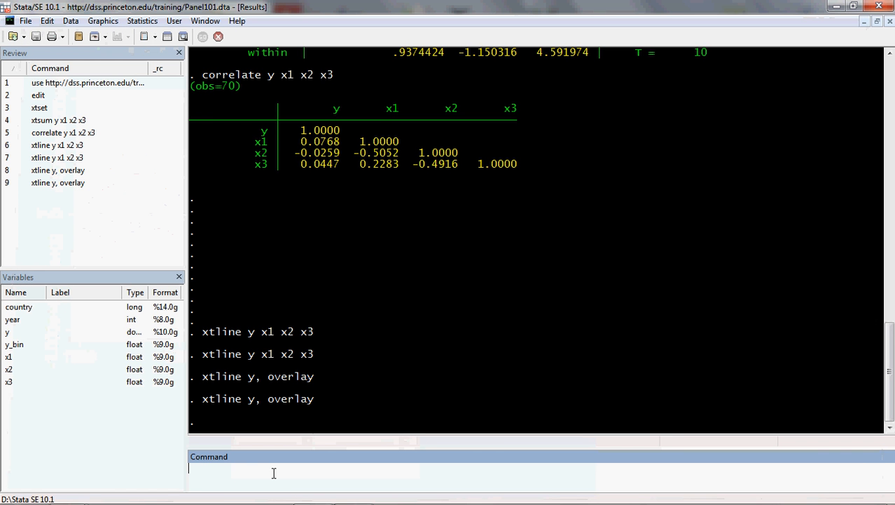
Step: Switch to Panel101.pdf in Adobe Reader and examine the xtline overlay example on page 7 and the fixed-effects heterogeneity graphs through page 14
{"action": "left_click", "coordinate": [322, 496]}
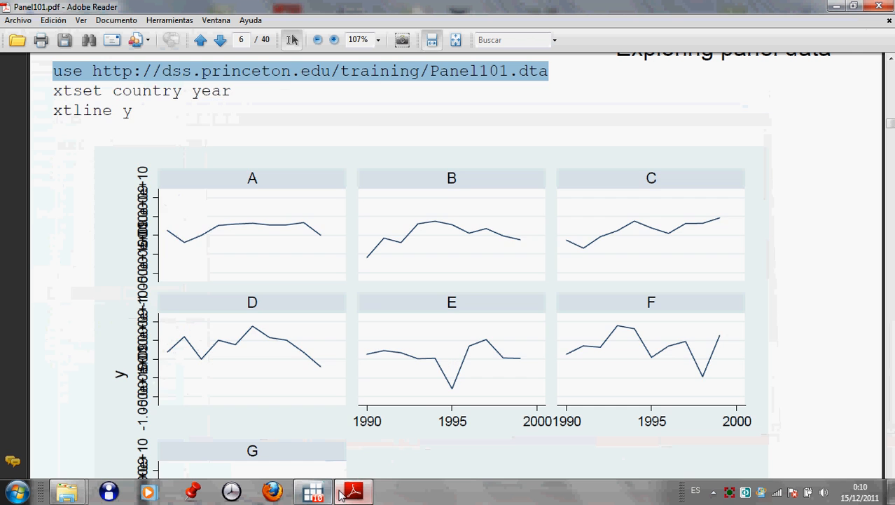
{"action": "scroll", "coordinate": [332, 394], "scroll_direction": "down", "scroll_amount": 10}
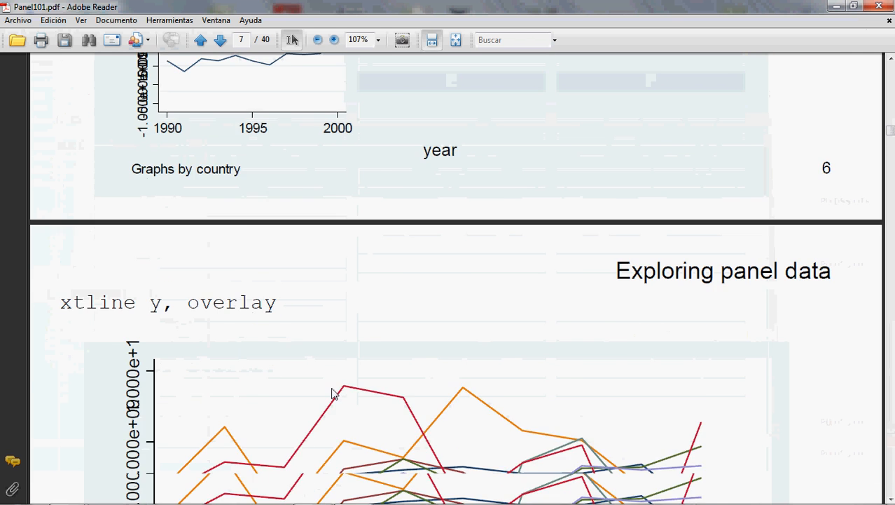
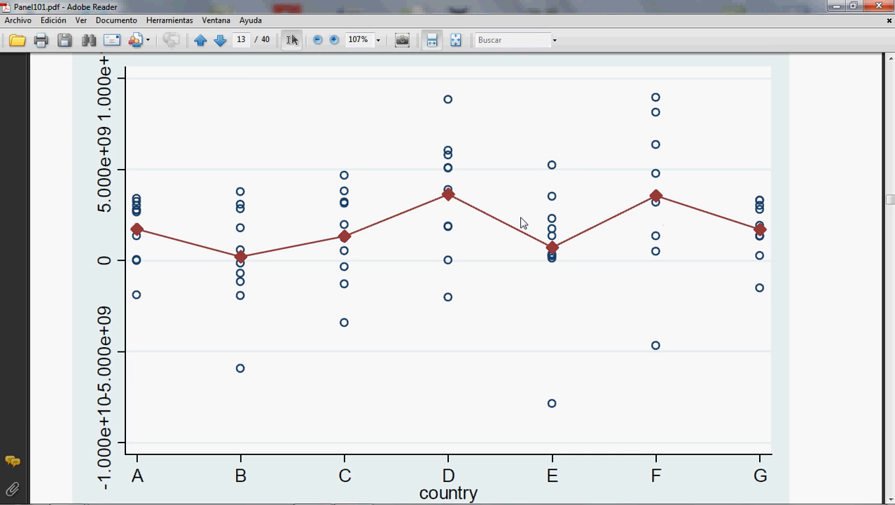
{"action": "scroll", "coordinate": [483, 219], "scroll_direction": "down", "scroll_amount": 2}
{"action": "scroll", "coordinate": [452, 217], "scroll_direction": "down", "scroll_amount": 12}
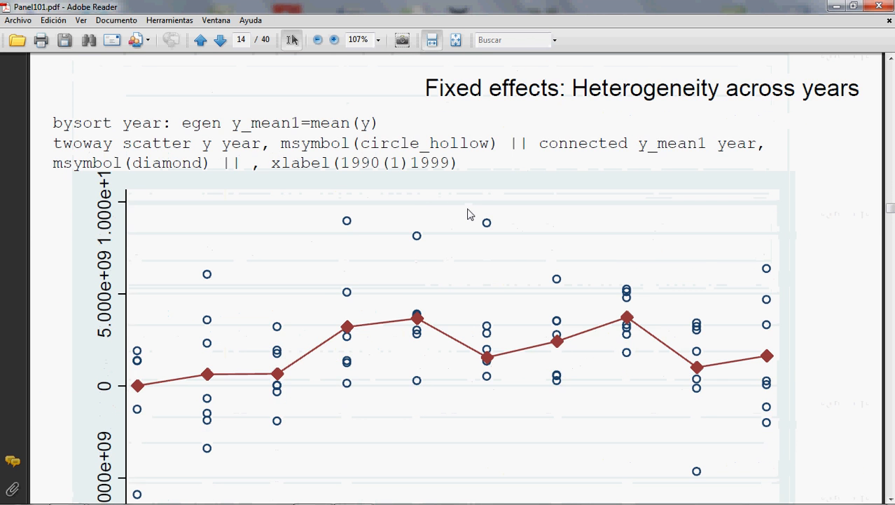
{"action": "scroll", "coordinate": [469, 213], "scroll_direction": "down", "scroll_amount": 3}
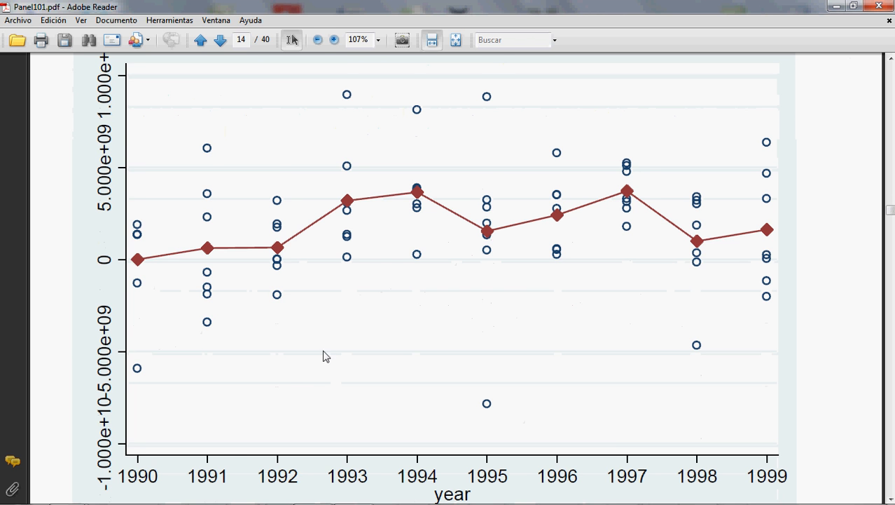
{"action": "scroll", "coordinate": [388, 403], "scroll_direction": "down", "scroll_amount": 1}
{"action": "scroll", "coordinate": [389, 403], "scroll_direction": "up", "scroll_amount": 1}
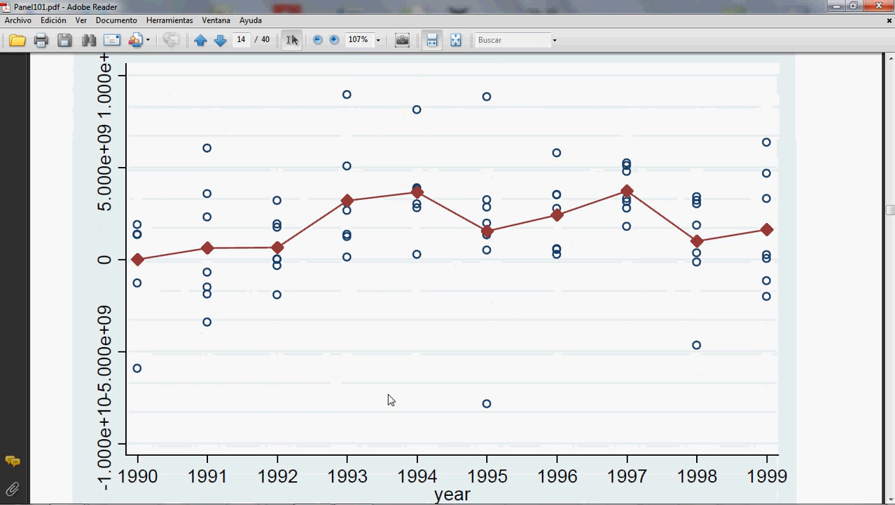
{"action": "scroll", "coordinate": [390, 399], "scroll_direction": "down", "scroll_amount": 1}
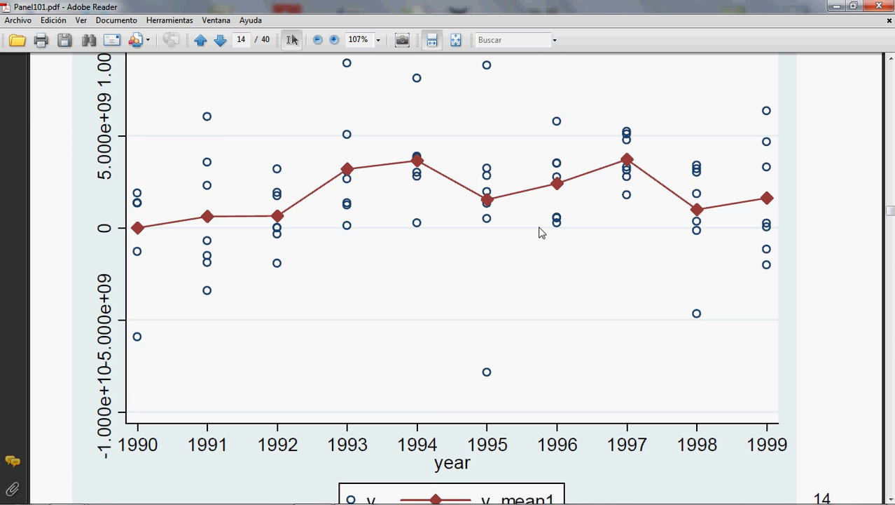
Step: Copy the regress y x1 command from the OLS regression section on page 15 of the PDF
{"action": "scroll", "coordinate": [512, 235], "scroll_direction": "down", "scroll_amount": 8}
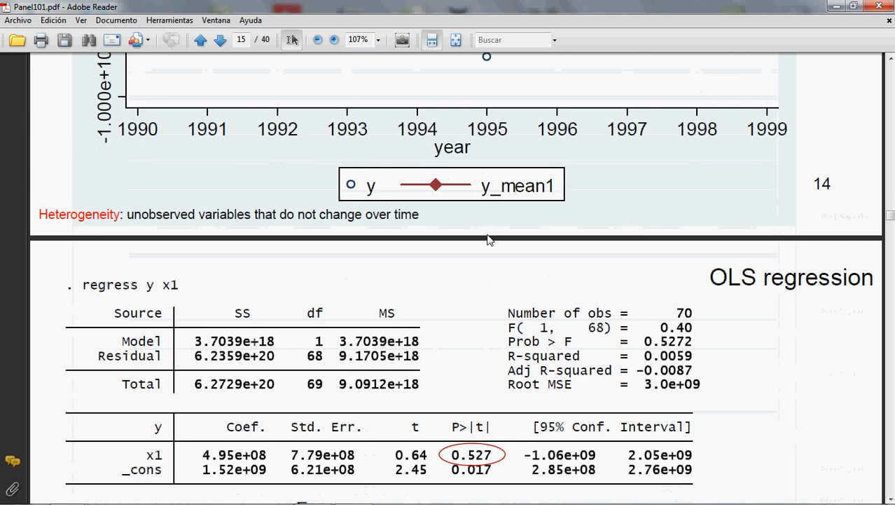
{"action": "scroll", "coordinate": [488, 239], "scroll_direction": "down", "scroll_amount": 3}
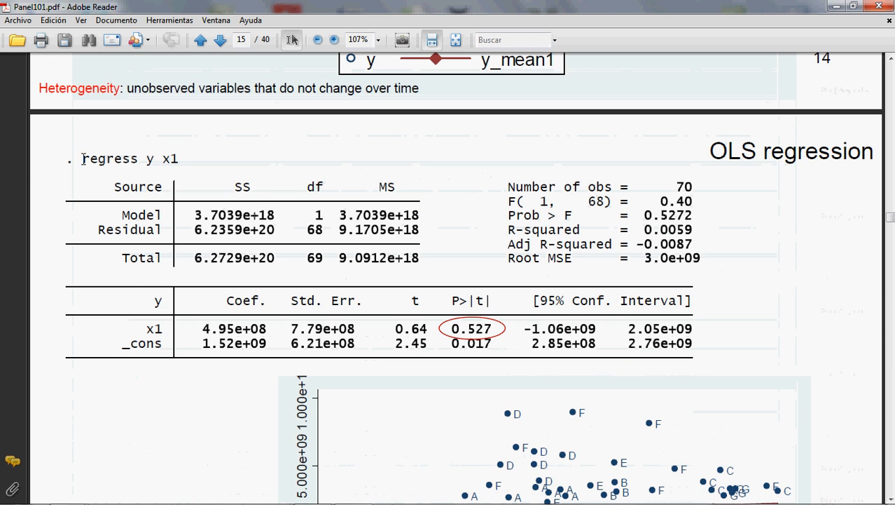
{"action": "left_click_drag", "start_coordinate": [83, 158], "coordinate": [177, 161]}
{"action": "right_click", "coordinate": [177, 161]}
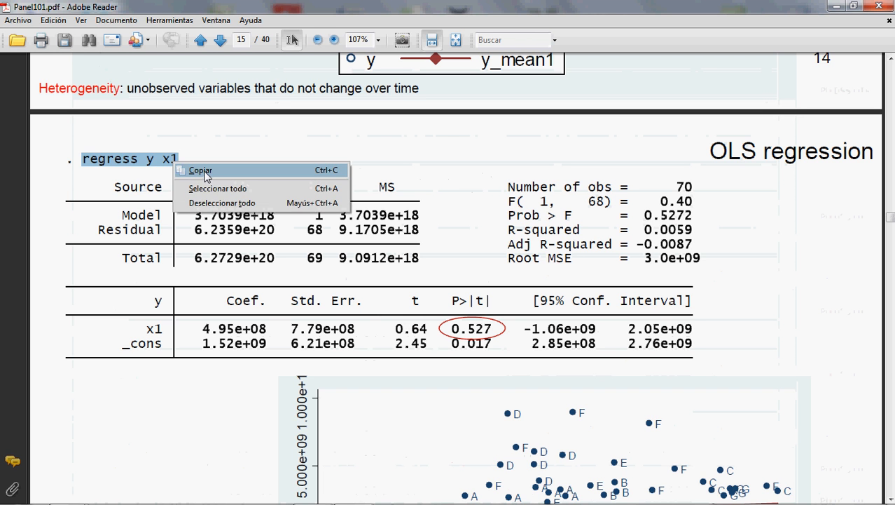
{"action": "left_click", "coordinate": [201, 170]}
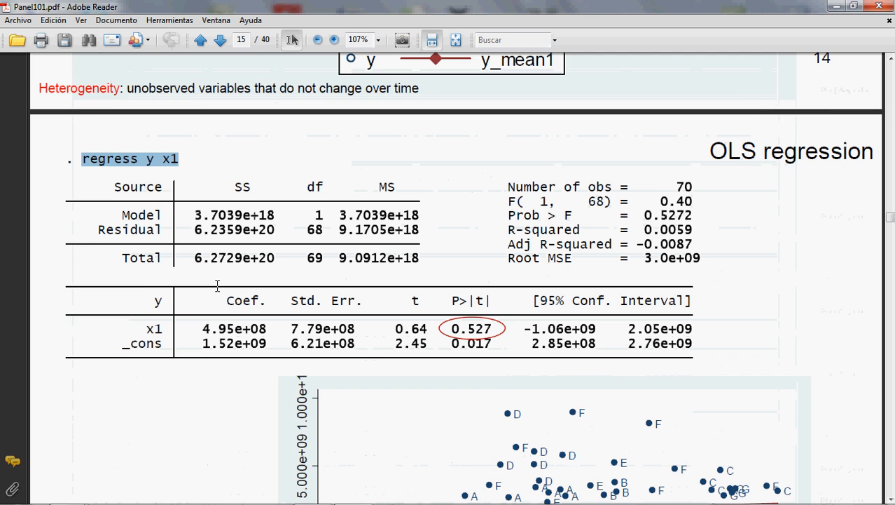
{"action": "scroll", "coordinate": [218, 284], "scroll_direction": "down", "scroll_amount": 1}
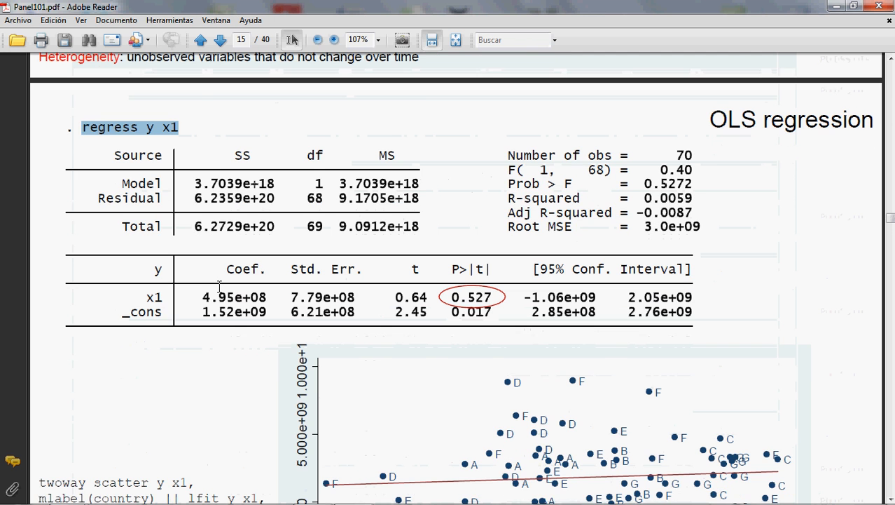
Step: Switch to Stata, paste the copied regress y x1 command, and run it
{"action": "mouse_move", "coordinate": [320, 498]}
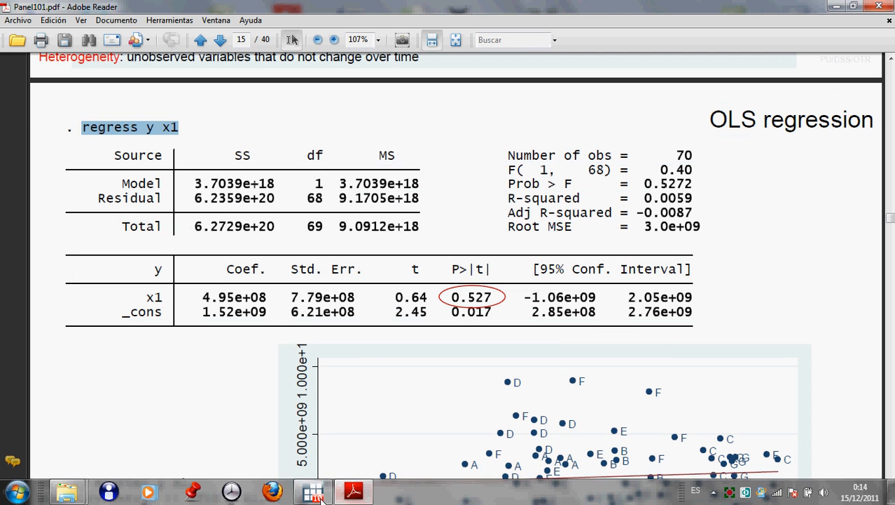
{"action": "left_click", "coordinate": [311, 416]}
{"action": "left_click", "coordinate": [254, 479]}
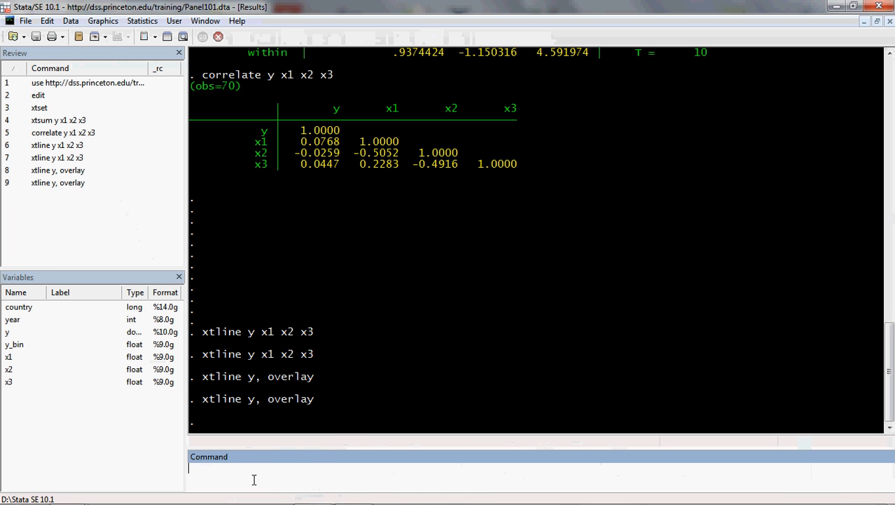
{"action": "right_click", "coordinate": [254, 479]}
{"action": "left_click", "coordinate": [287, 419]}
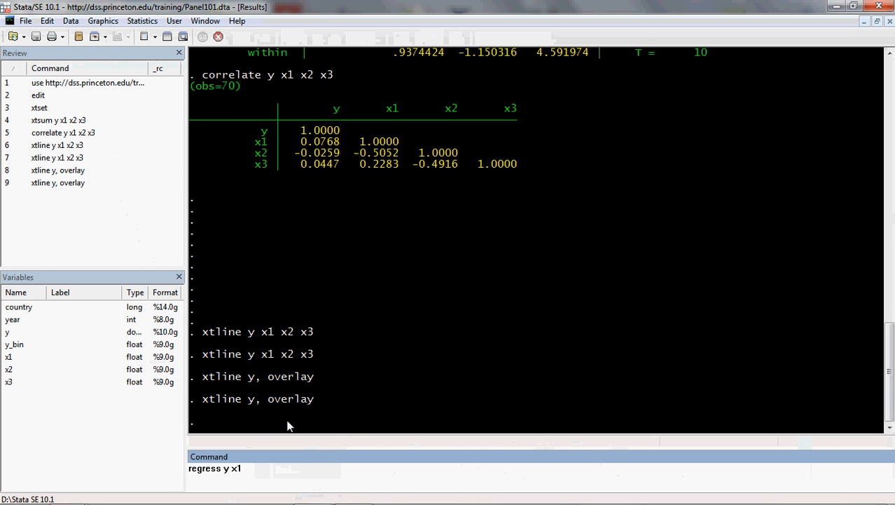
{"action": "key", "text": "Return"}
Step: Add several blank prompt lines below the regression output in the results
{"action": "key", "text": "Return"}
{"action": "key", "text": "Return"}
{"action": "key", "text": "Return"}
{"action": "key", "text": "Return"}
{"action": "key", "text": "Return"}
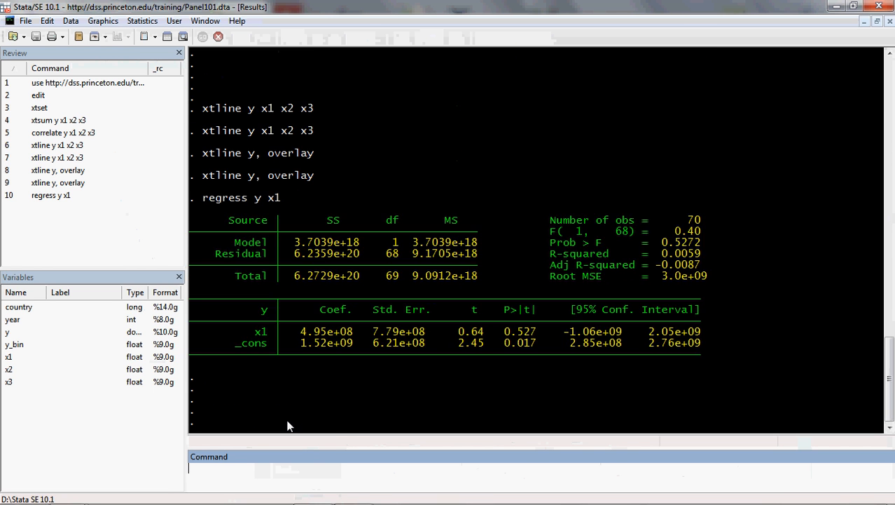
{"action": "key", "text": "Return"}
{"action": "key", "text": "Return"}
{"action": "key", "text": "Return"}
{"action": "key", "text": "Return"}
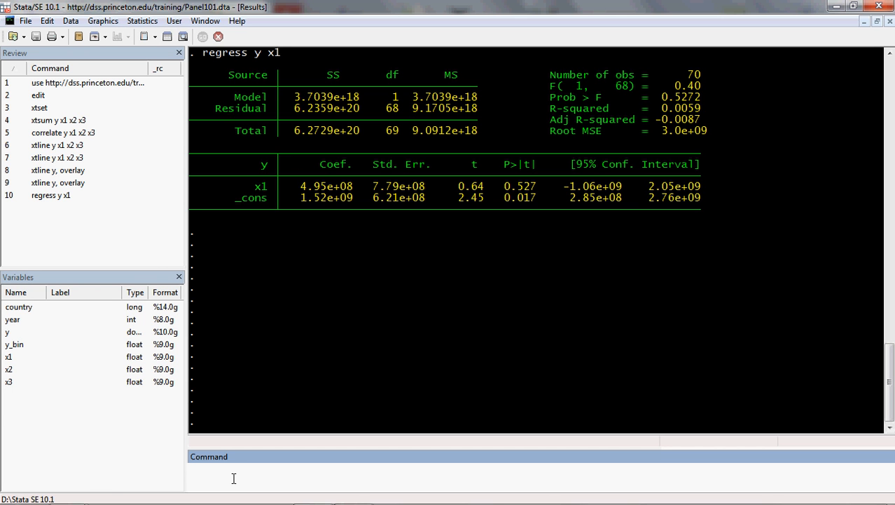
Step: Switch to Adobe Reader and copy the command twoway scatter y x1, mlabel(country) || lfit y x1, clstyle(p2) from page 15
{"action": "mouse_move", "coordinate": [337, 498]}
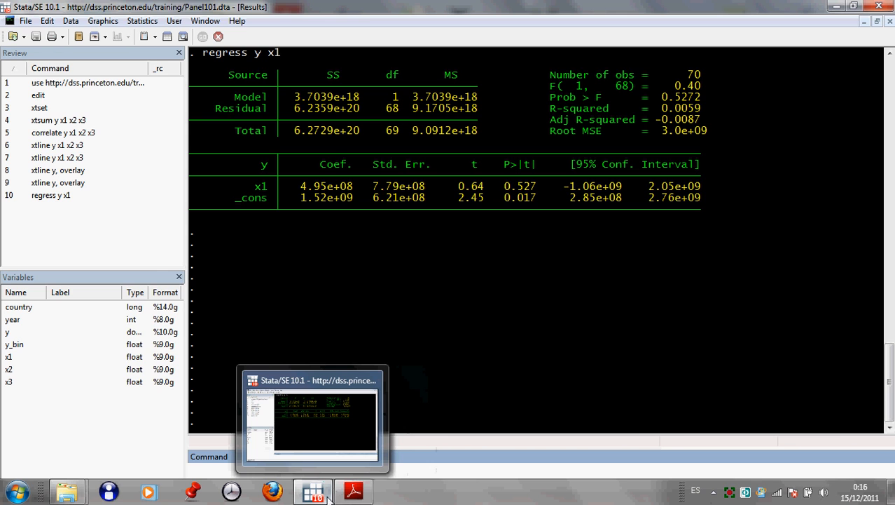
{"action": "left_click", "coordinate": [353, 492]}
{"action": "scroll", "coordinate": [354, 373], "scroll_direction": "down", "scroll_amount": 3}
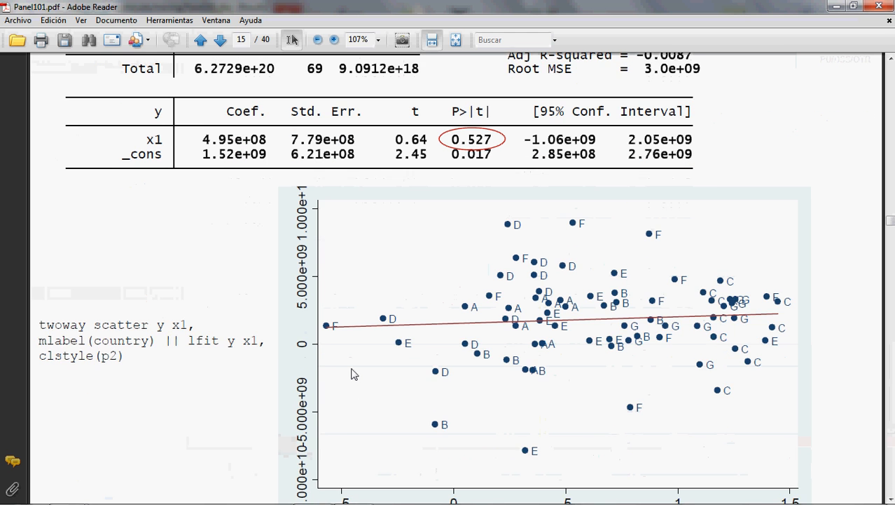
{"action": "scroll", "coordinate": [354, 374], "scroll_direction": "down", "scroll_amount": 2}
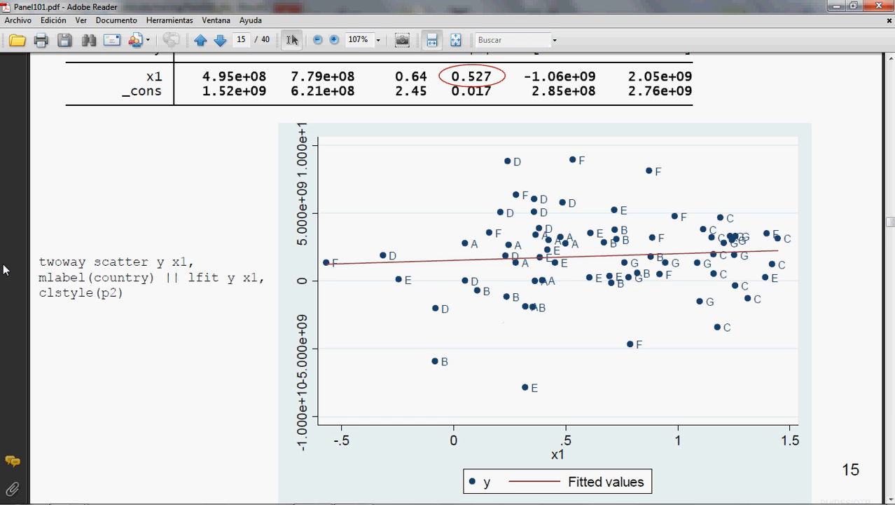
{"action": "left_click_drag", "start_coordinate": [38, 257], "coordinate": [131, 291]}
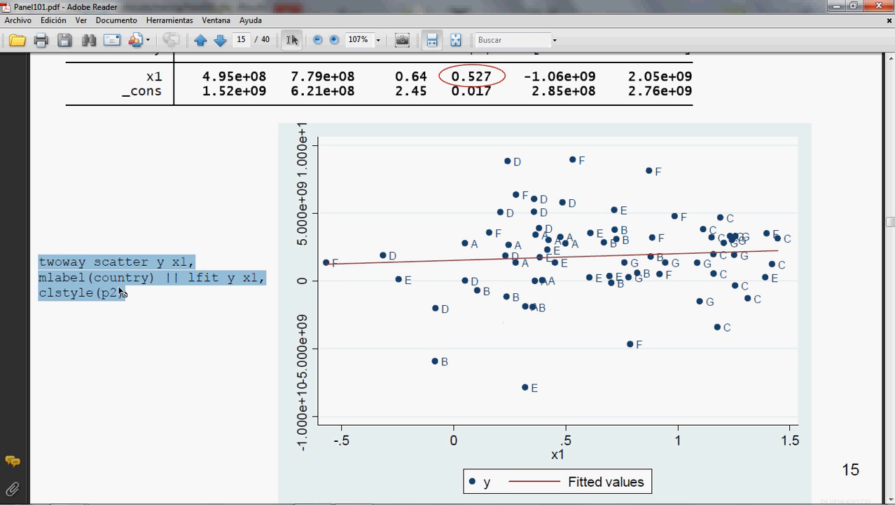
{"action": "right_click", "coordinate": [121, 291]}
{"action": "left_click", "coordinate": [130, 293]}
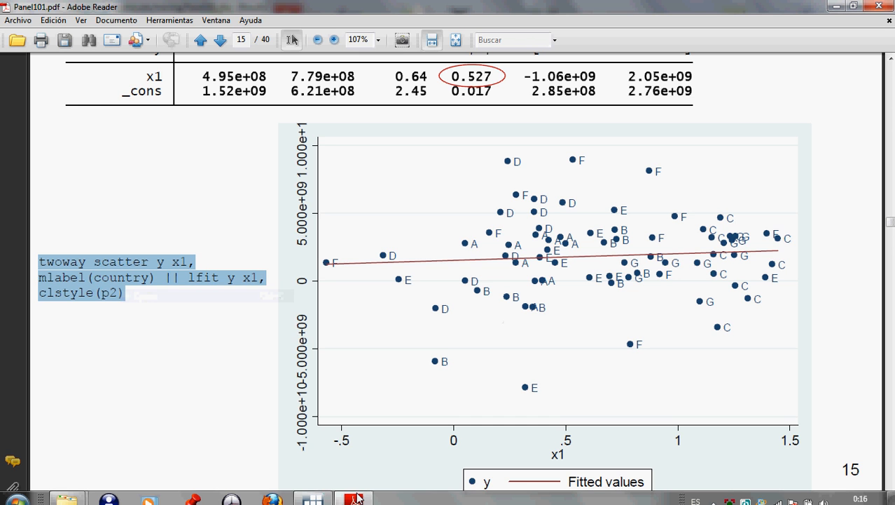
Step: Switch to Stata, paste the copied twoway scatter command, and join its three lines into a single line
{"action": "left_click", "coordinate": [314, 493]}
{"action": "right_click", "coordinate": [311, 468]}
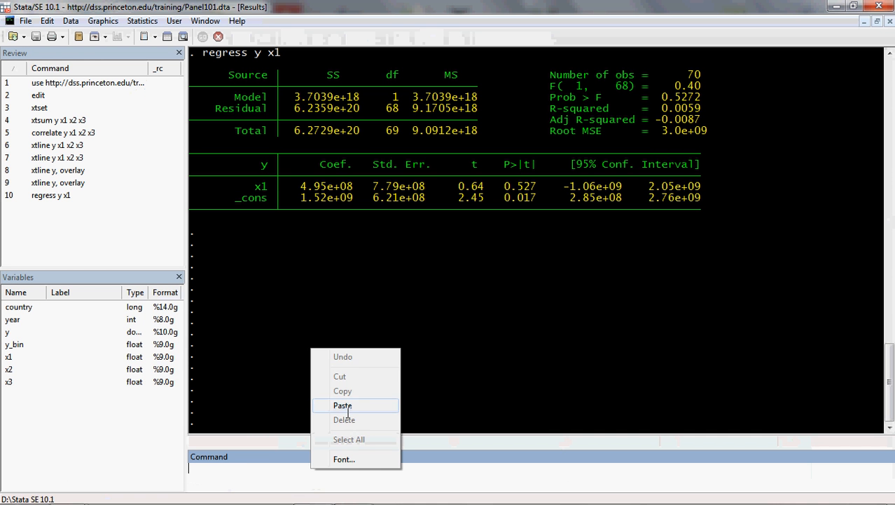
{"action": "left_click", "coordinate": [342, 406]}
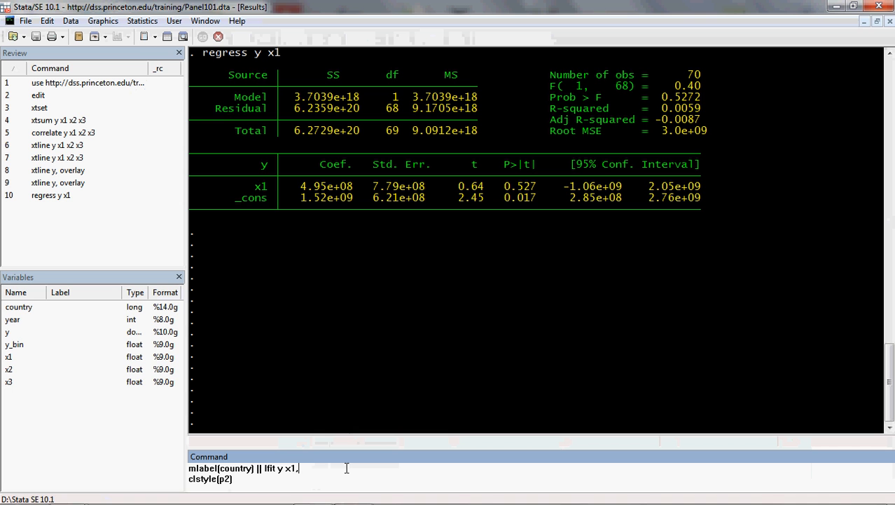
{"action": "key", "text": "Delete"}
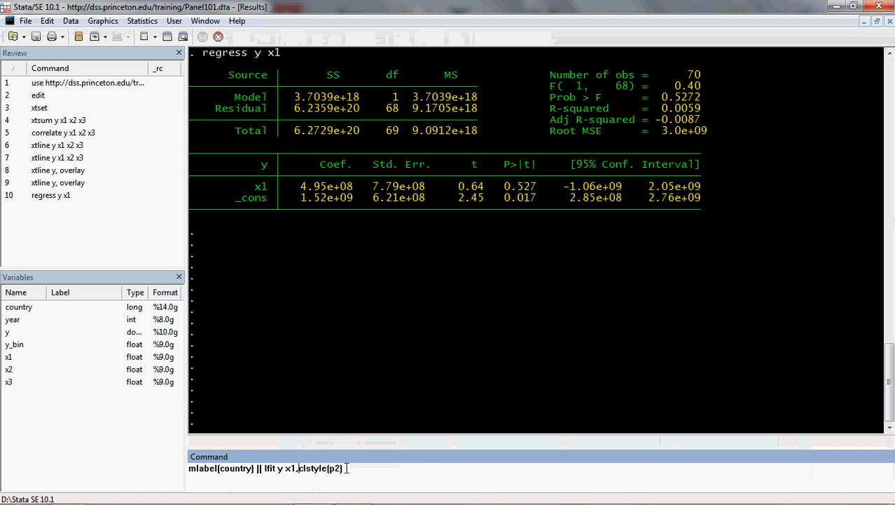
{"action": "key", "text": "Up"}
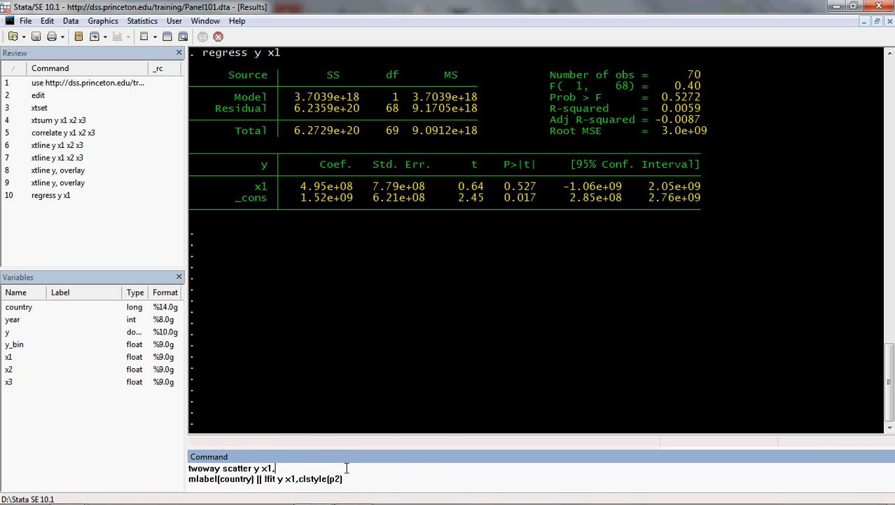
{"action": "key", "text": "Delete"}
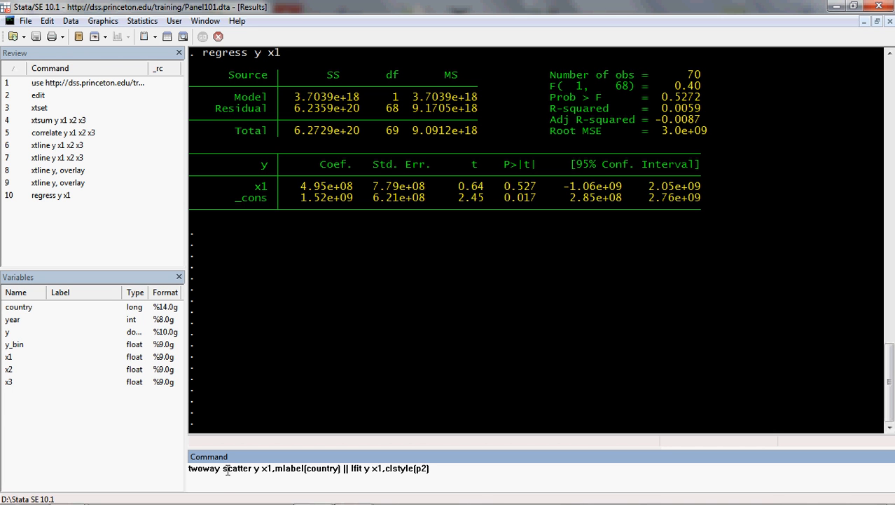
Step: Run twoway scatter y x1,mlabel(country) || lfit y x1,clstyle(p2), then view the graph maximized and close it
{"action": "left_click_drag", "start_coordinate": [223, 469], "coordinate": [270, 471]}
{"action": "left_click", "coordinate": [253, 471]}
{"action": "left_click_drag", "start_coordinate": [306, 469], "coordinate": [341, 469]}
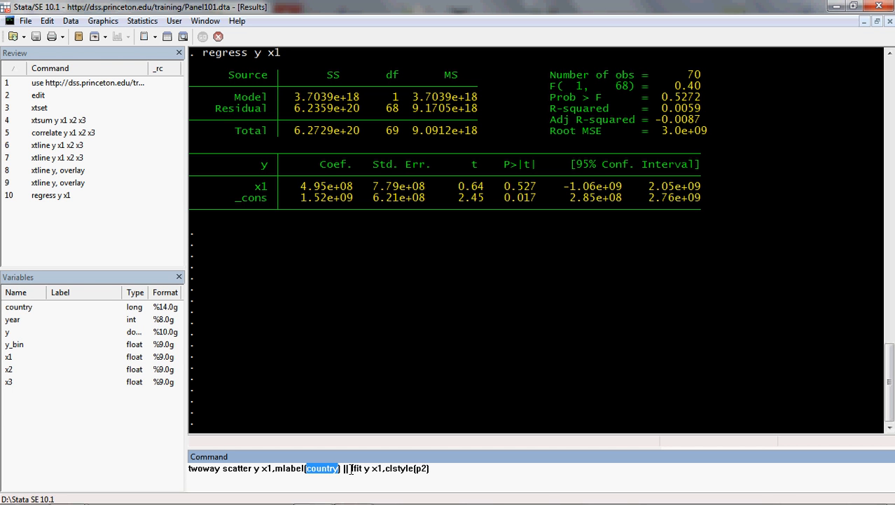
{"action": "left_click_drag", "start_coordinate": [351, 470], "coordinate": [362, 471]}
{"action": "left_click", "coordinate": [363, 471]}
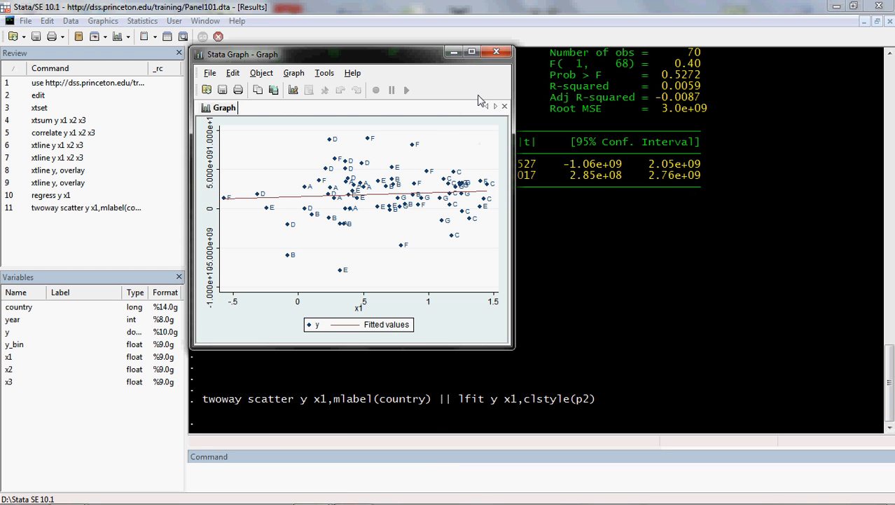
{"action": "left_click", "coordinate": [472, 51]}
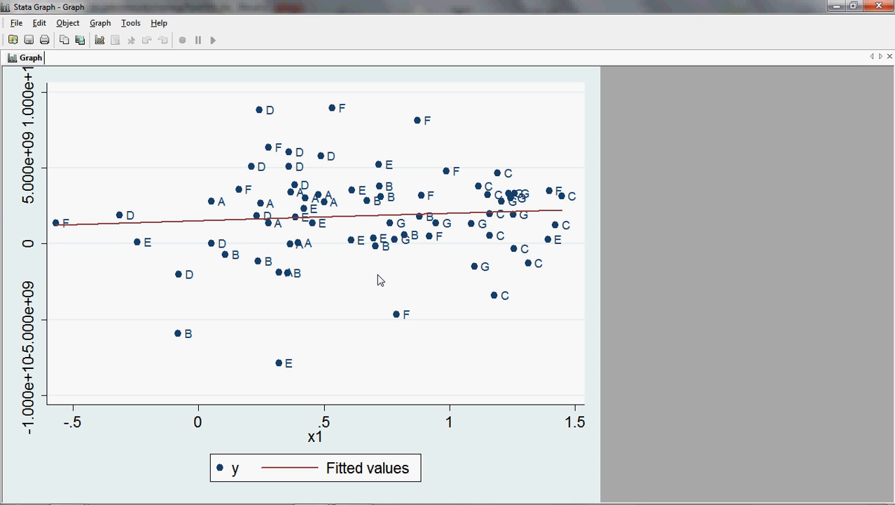
{"action": "left_click", "coordinate": [880, 6]}
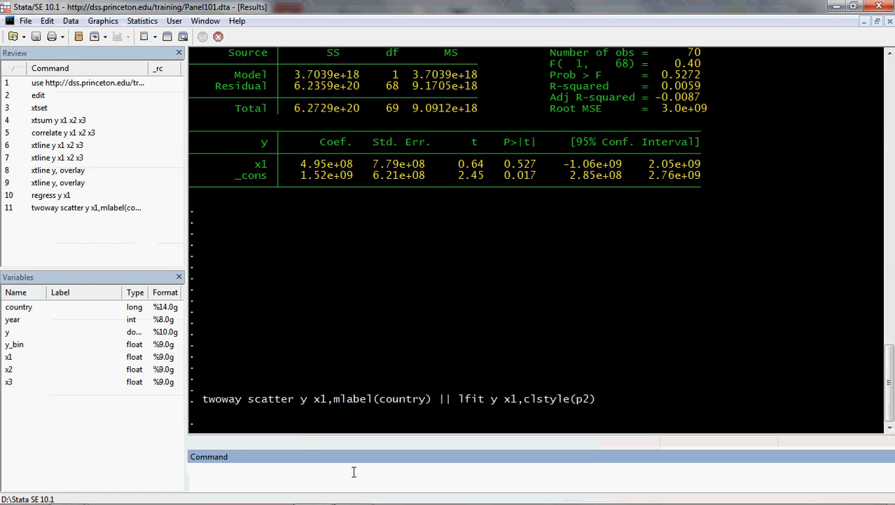
Step: Switch to Adobe Reader and copy the command xi: regress y x1 i.country from the LSDV fixed effects section on page 16
{"action": "left_click", "coordinate": [353, 494]}
{"action": "scroll", "coordinate": [320, 377], "scroll_direction": "down", "scroll_amount": 3}
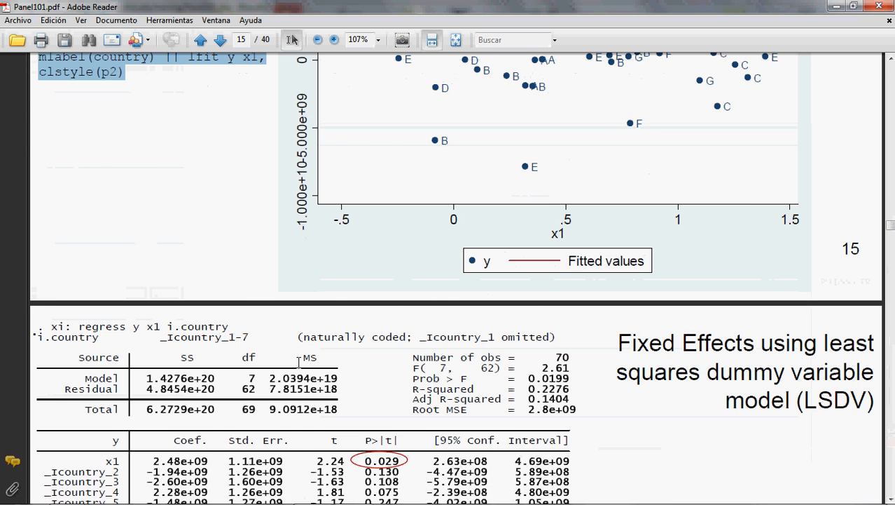
{"action": "scroll", "coordinate": [300, 362], "scroll_direction": "down", "scroll_amount": 3}
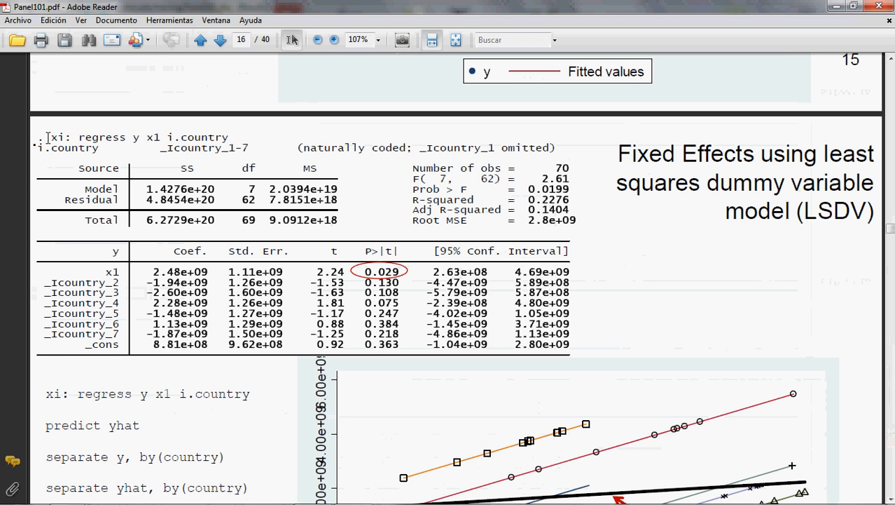
{"action": "left_click_drag", "start_coordinate": [47, 137], "coordinate": [233, 135]}
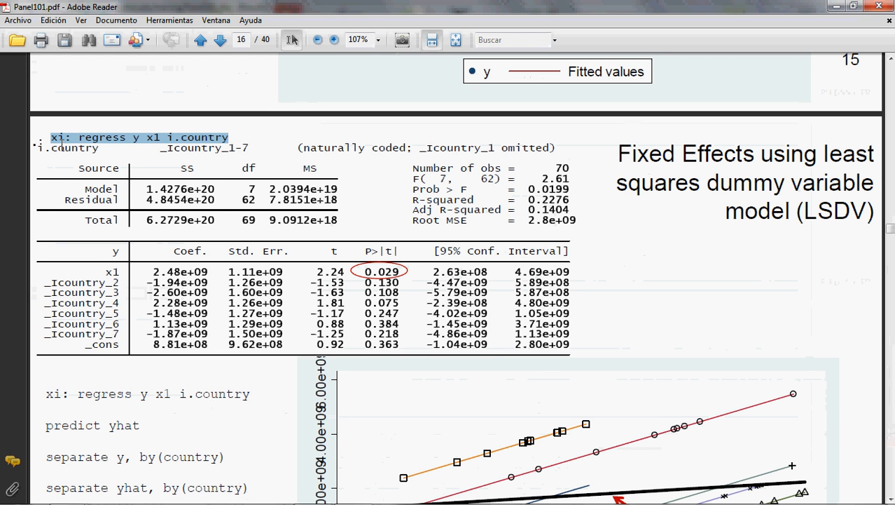
{"action": "right_click", "coordinate": [196, 139]}
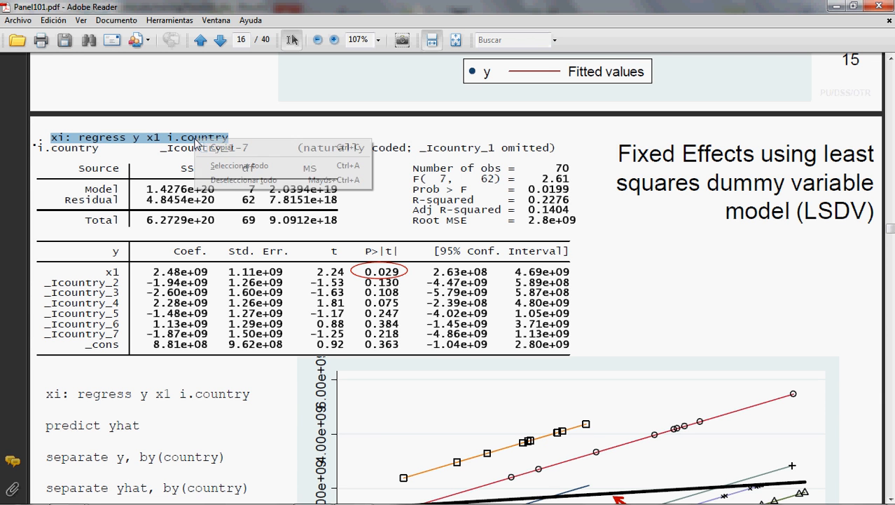
{"action": "left_click", "coordinate": [222, 146]}
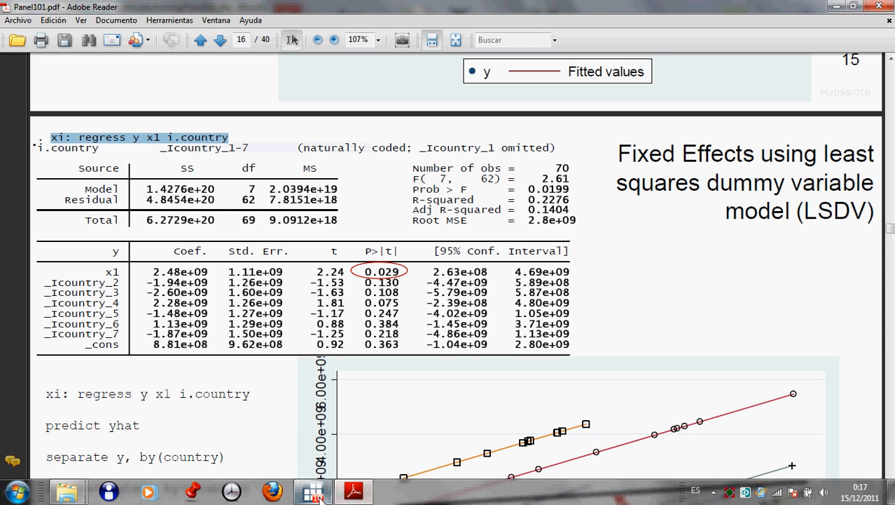
Step: Switch to Stata, paste the copied xi: regress y x1 i.country command, and run it
{"action": "left_click", "coordinate": [314, 494]}
{"action": "right_click", "coordinate": [267, 466]}
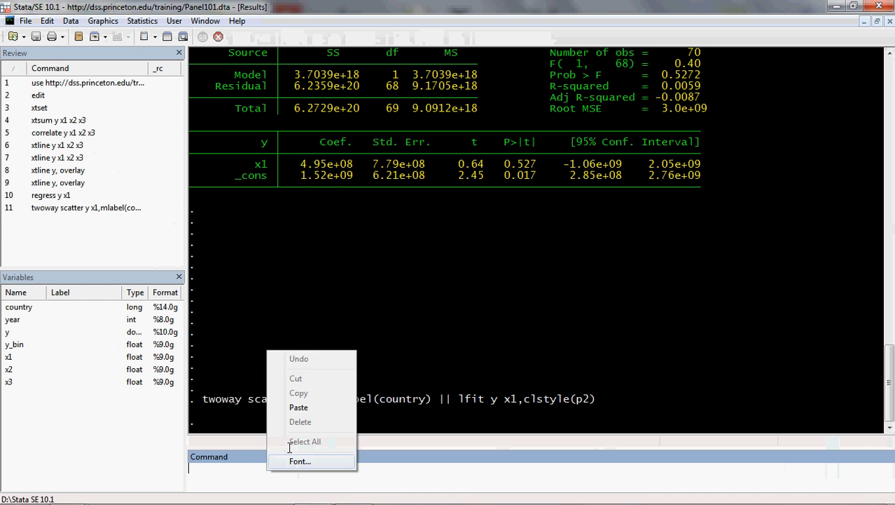
{"action": "left_click", "coordinate": [330, 410]}
{"action": "key", "text": "Return"}
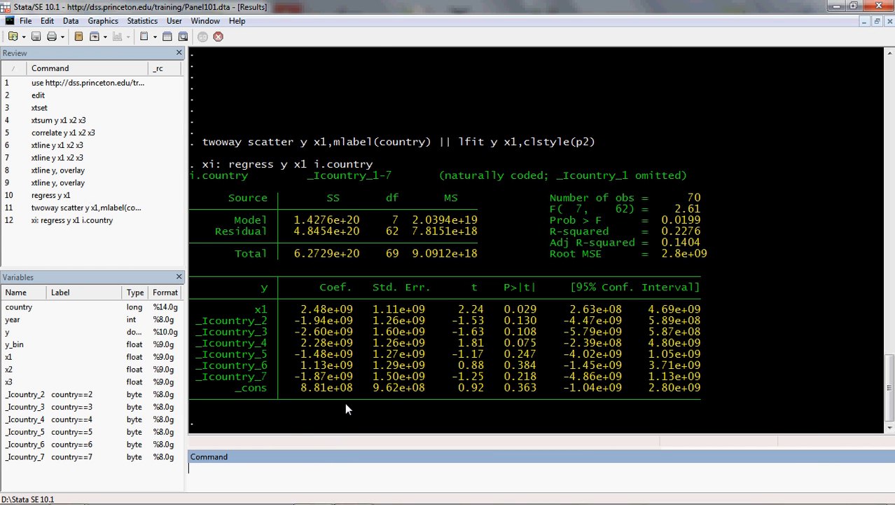
Step: Add eight blank prompt lines below the dummy variable regression output
{"action": "key", "text": "Return"}
{"action": "key", "text": "Return"}
{"action": "key", "text": "Return"}
{"action": "key", "text": "Return"}
{"action": "key", "text": "Return"}
{"action": "key", "text": "Return"}
{"action": "key", "text": "Return"}
{"action": "key", "text": "Return"}
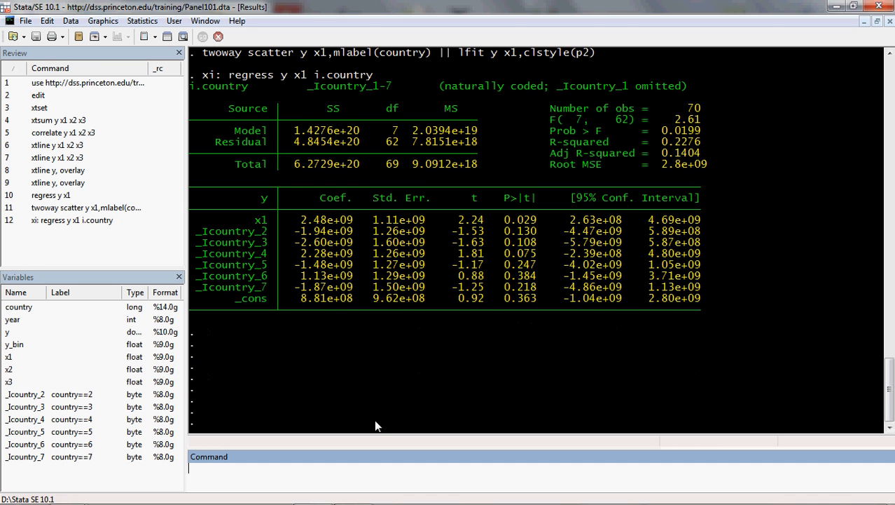
Step: Examine the R-squared, Prob > F, and the t values of x1 and the country dummies in the regression output
{"action": "mouse_move", "coordinate": [405, 503]}
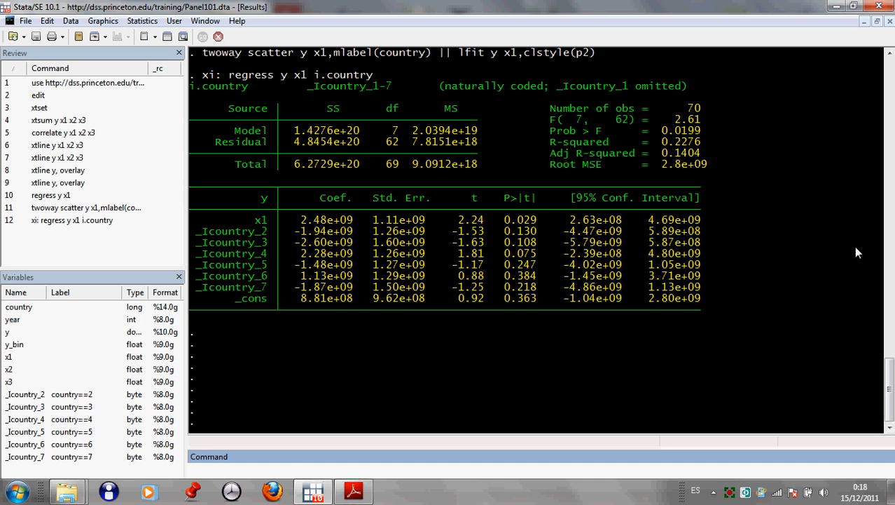
{"action": "left_click_drag", "start_coordinate": [662, 147], "coordinate": [700, 140]}
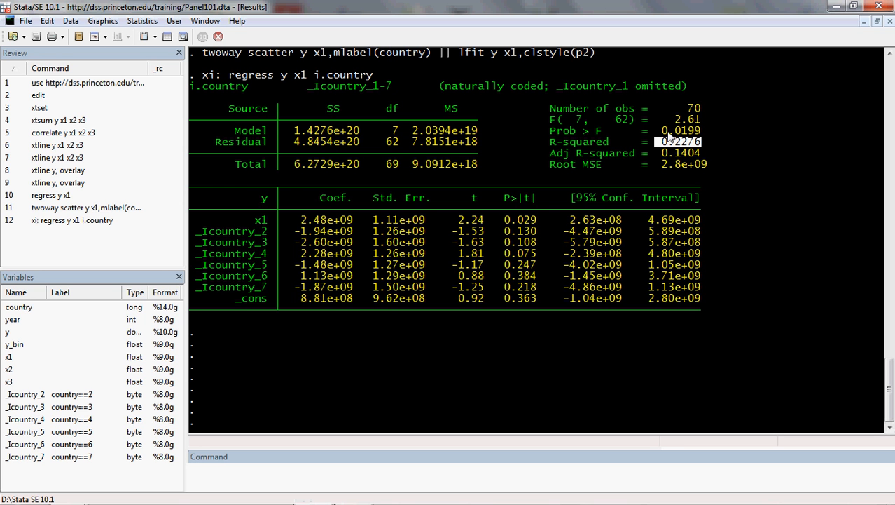
{"action": "left_click", "coordinate": [667, 125]}
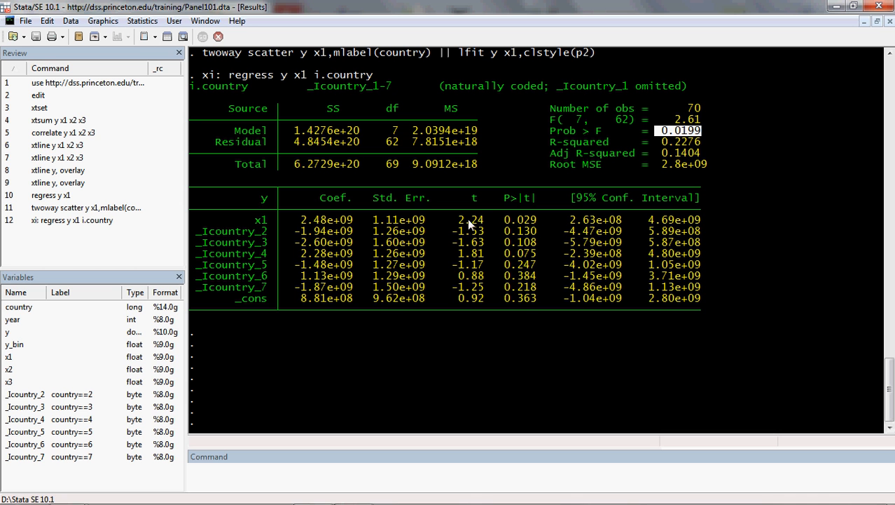
{"action": "left_click_drag", "start_coordinate": [464, 222], "coordinate": [481, 222]}
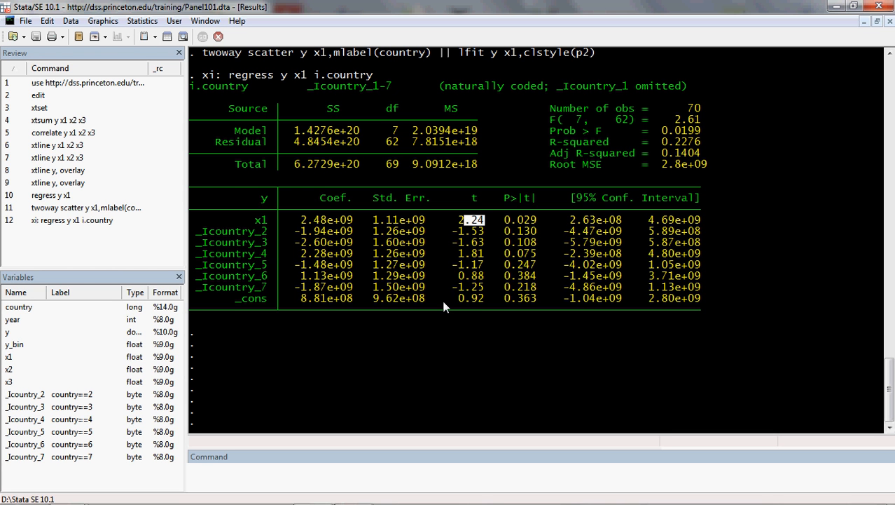
{"action": "left_click", "coordinate": [262, 256]}
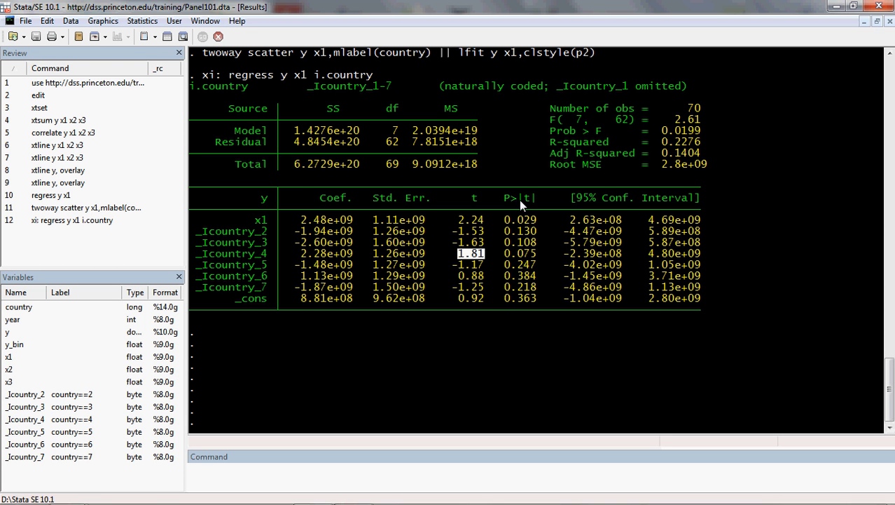
{"action": "mouse_move", "coordinate": [264, 492]}
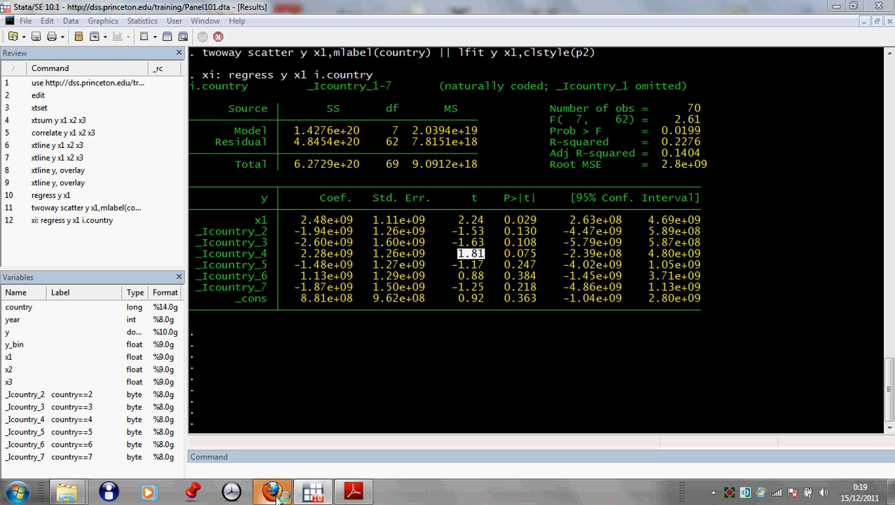
{"action": "left_click", "coordinate": [273, 493]}
{"action": "left_click", "coordinate": [836, 6]}
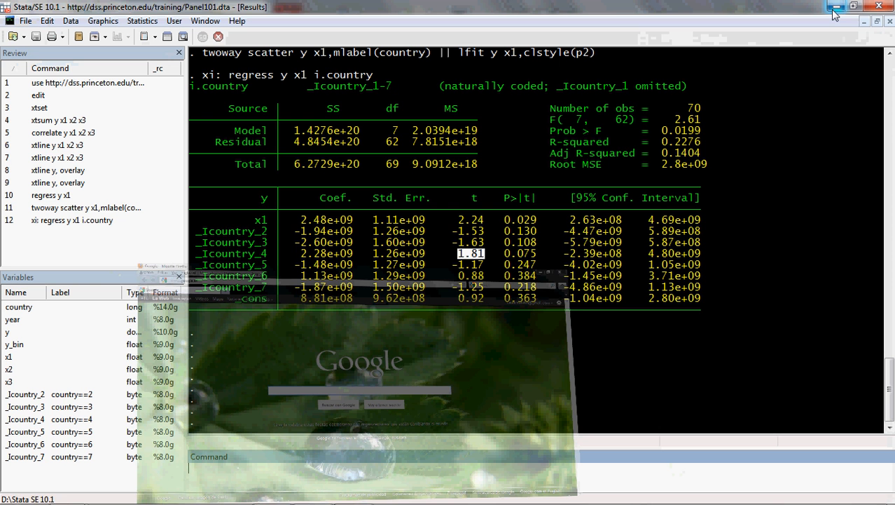
Step: Return to Adobe Reader and copy the four commands from xi: regress y x1 i.country through separate yhat, by(country) on page 16
{"action": "left_click", "coordinate": [317, 495]}
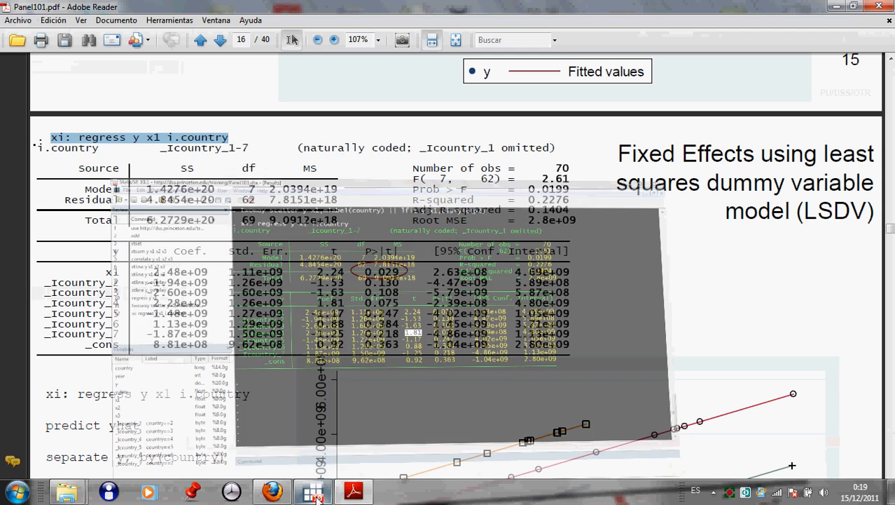
{"action": "scroll", "coordinate": [396, 387], "scroll_direction": "down", "scroll_amount": 9}
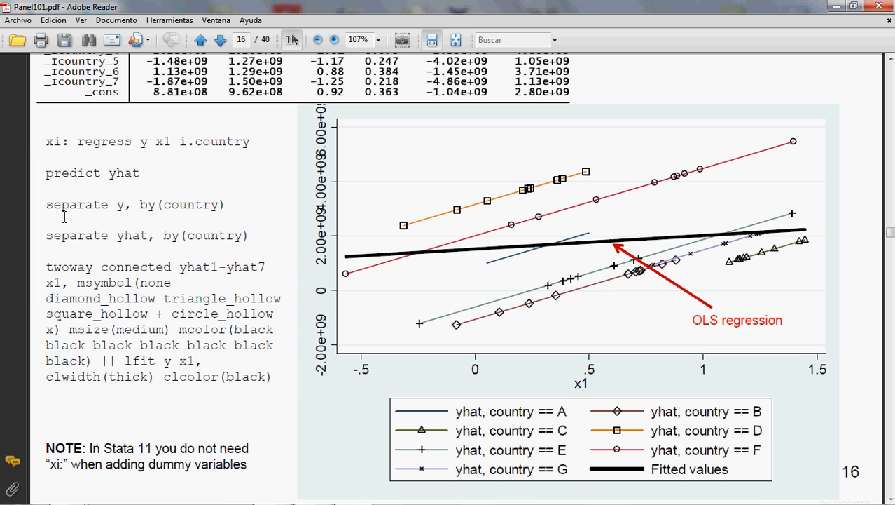
{"action": "left_click_drag", "start_coordinate": [46, 148], "coordinate": [249, 237]}
{"action": "right_click", "coordinate": [237, 238]}
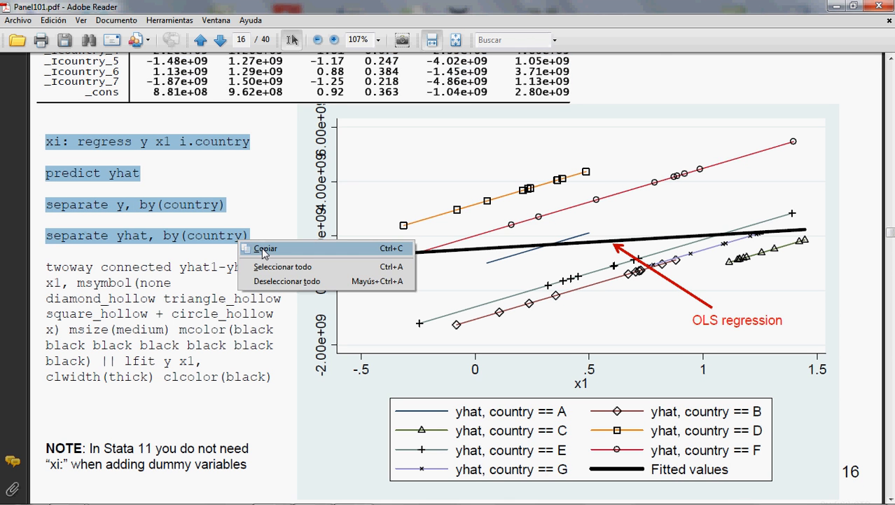
{"action": "left_click", "coordinate": [266, 244]}
Step: Switch to Stata, paste and run the regress, predict yhat, and two separate commands, and check the new y and yhat variables in the variable list
{"action": "left_click", "coordinate": [315, 500]}
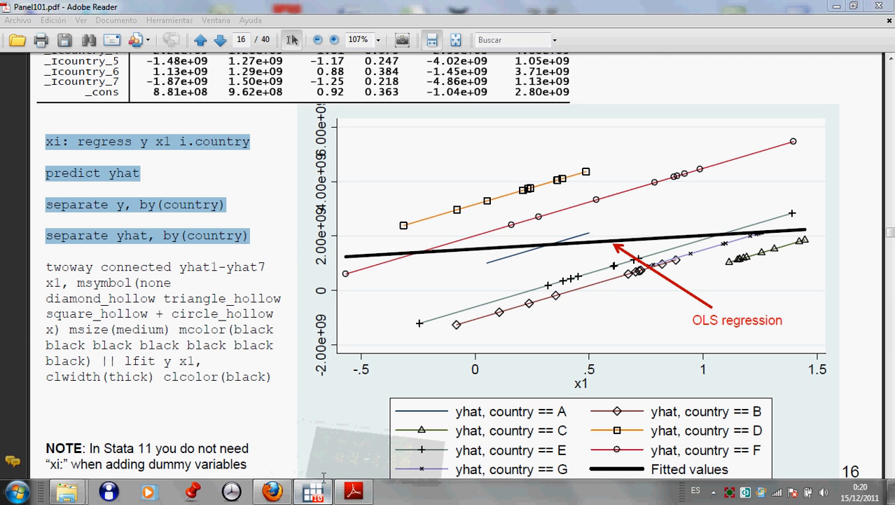
{"action": "left_click", "coordinate": [286, 470]}
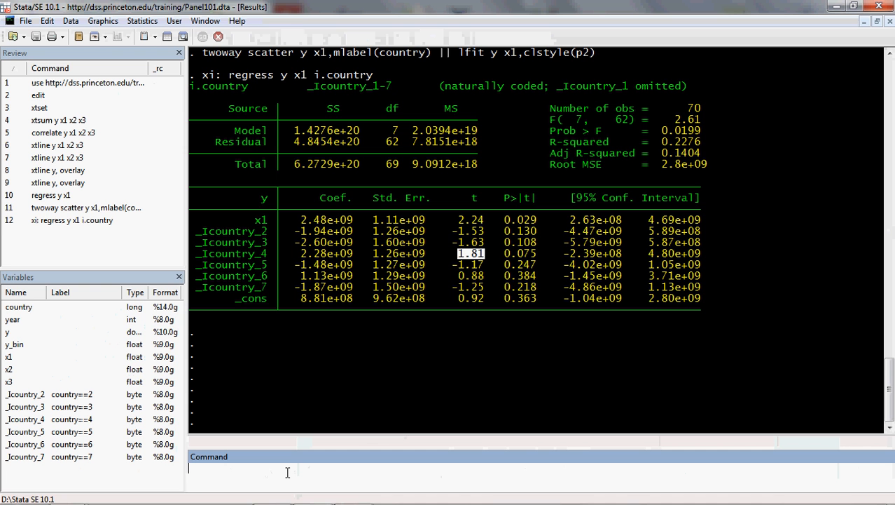
{"action": "key", "text": "ctrl+v"}
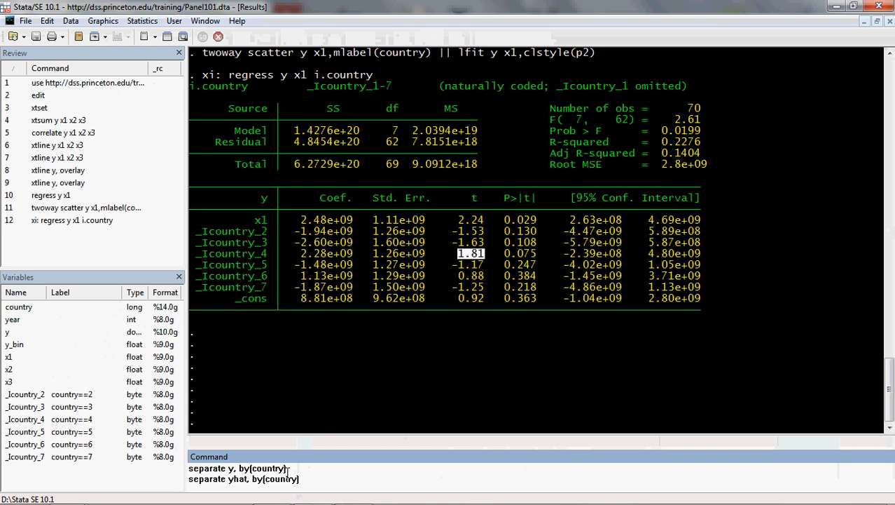
{"action": "key", "text": "Return"}
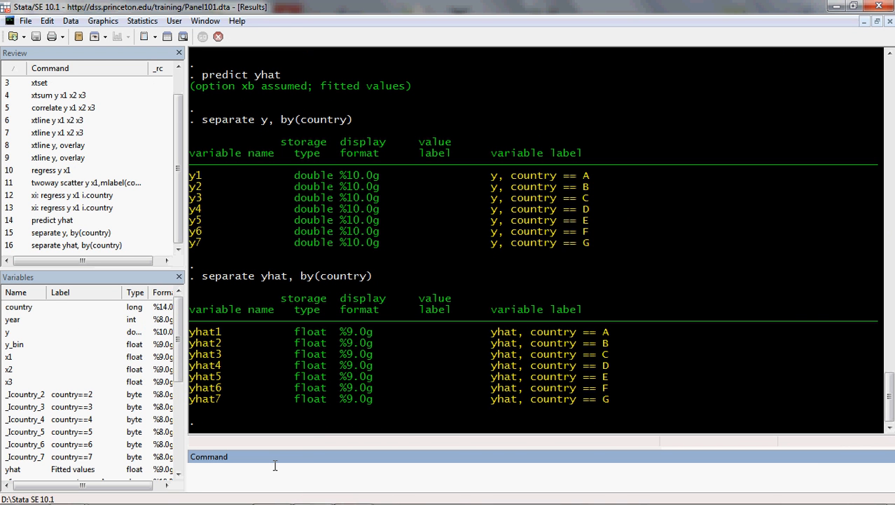
{"action": "left_click_drag", "start_coordinate": [181, 371], "coordinate": [181, 458]}
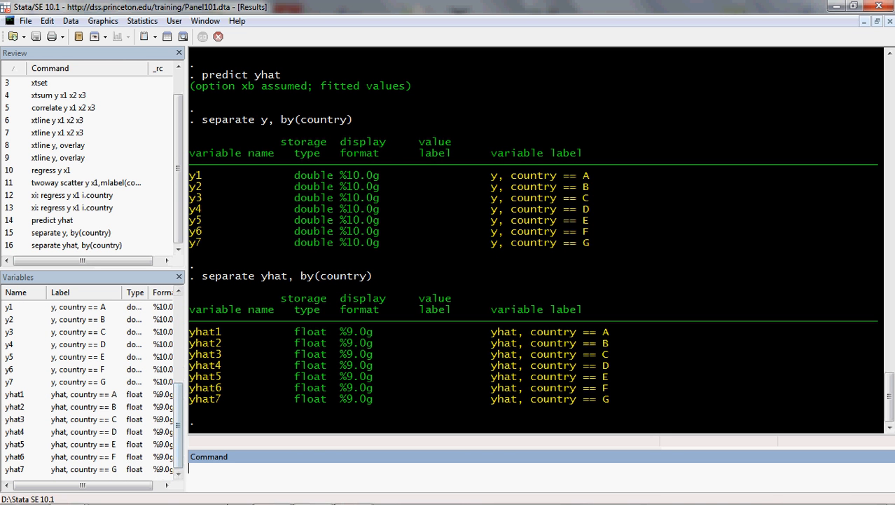
Step: Switch to Adobe Reader and copy the full twoway connected yhat1-yhat7 command with its lfit overlay from page 16
{"action": "mouse_move", "coordinate": [319, 499]}
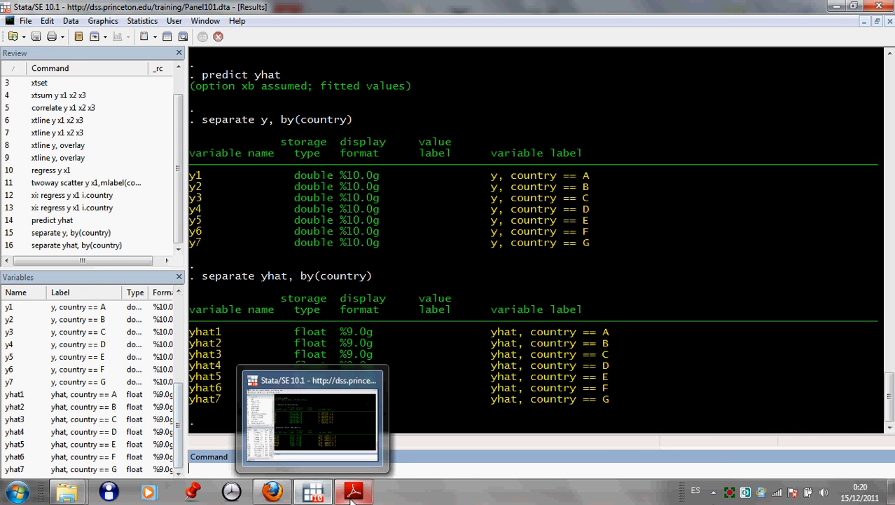
{"action": "left_click", "coordinate": [354, 492]}
{"action": "scroll", "coordinate": [214, 330], "scroll_direction": "down", "scroll_amount": 2}
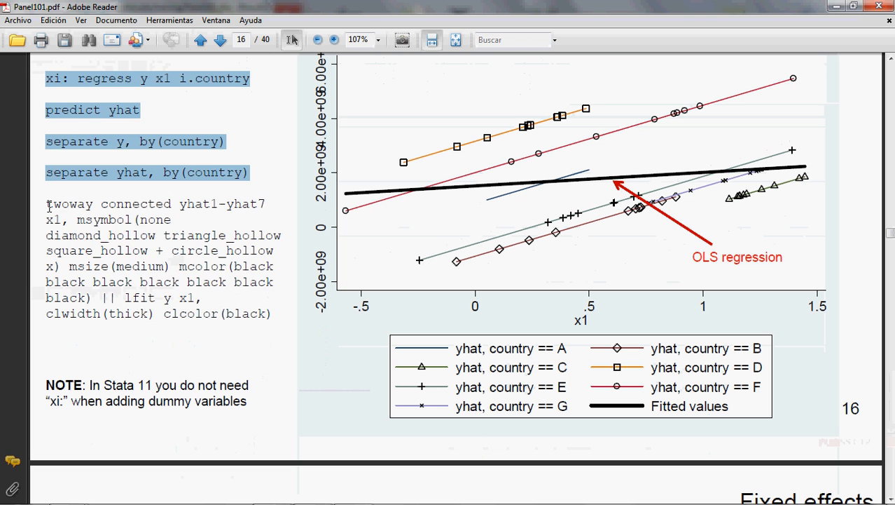
{"action": "left_click_drag", "start_coordinate": [49, 207], "coordinate": [276, 316]}
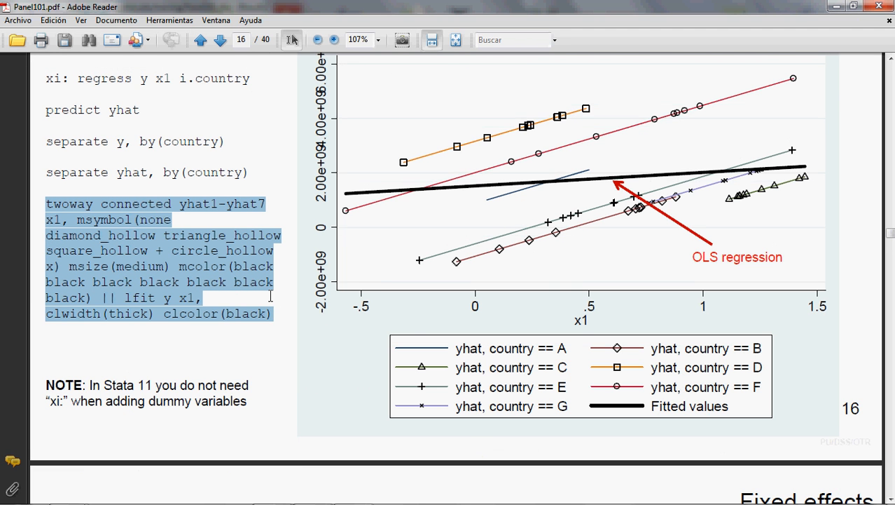
{"action": "right_click", "coordinate": [236, 283]}
{"action": "left_click", "coordinate": [253, 288]}
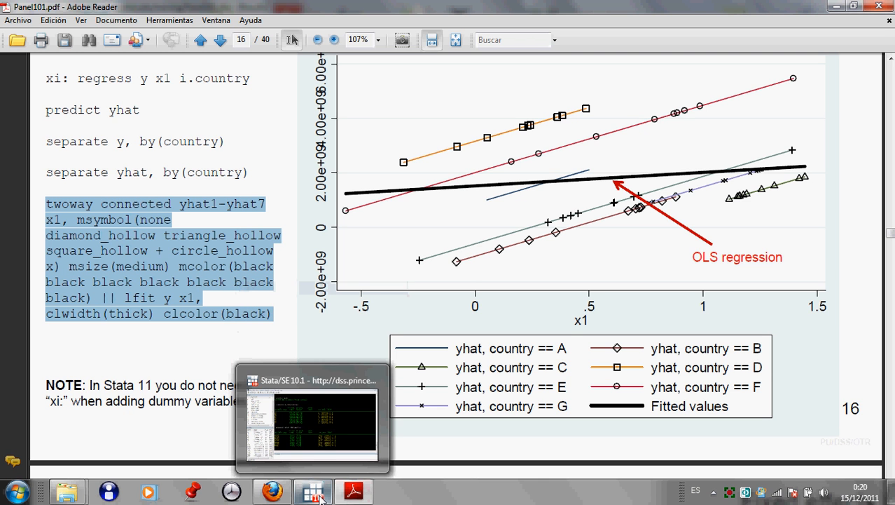
Step: Switch to Stata, try to run the copied multi-line twoway connected command, and close the graph window
{"action": "left_click", "coordinate": [319, 496]}
{"action": "right_click", "coordinate": [310, 474]}
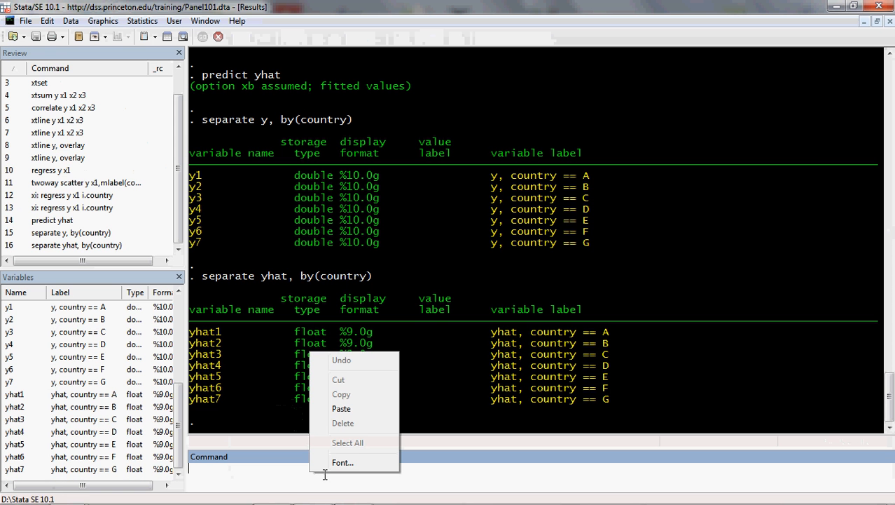
{"action": "left_click", "coordinate": [341, 408]}
{"action": "key", "text": "Return"}
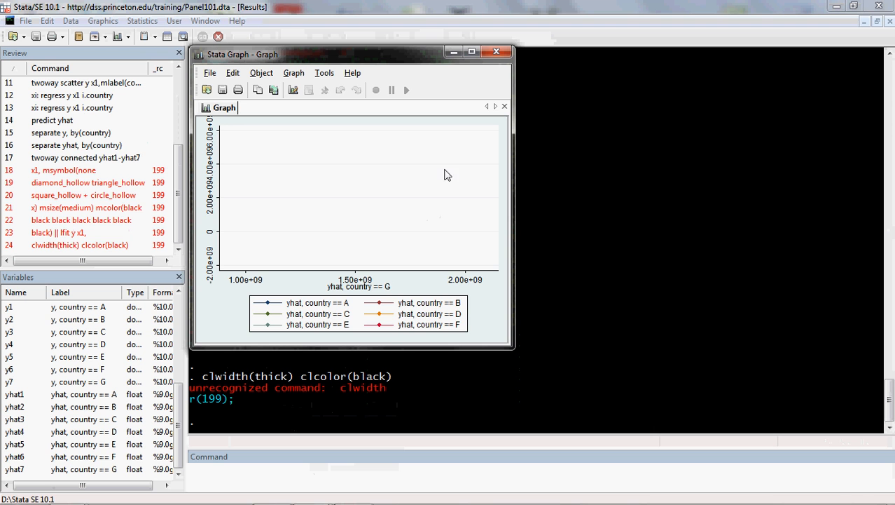
{"action": "left_click", "coordinate": [497, 52]}
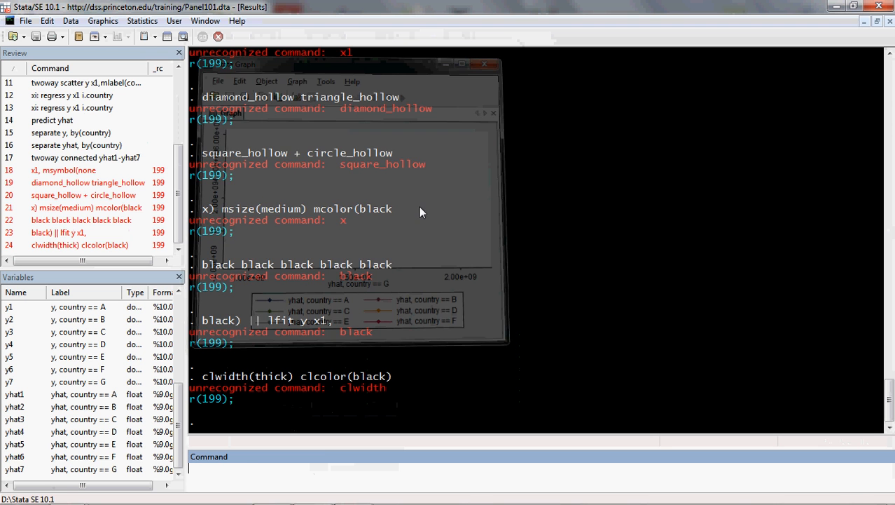
Step: Run twoway connected yhat1-yhat7 x1, || lfit y x1, clwidth(thick) clcolor(black), view the graph maximized, and close it
{"action": "key", "text": "ctrl+v"}
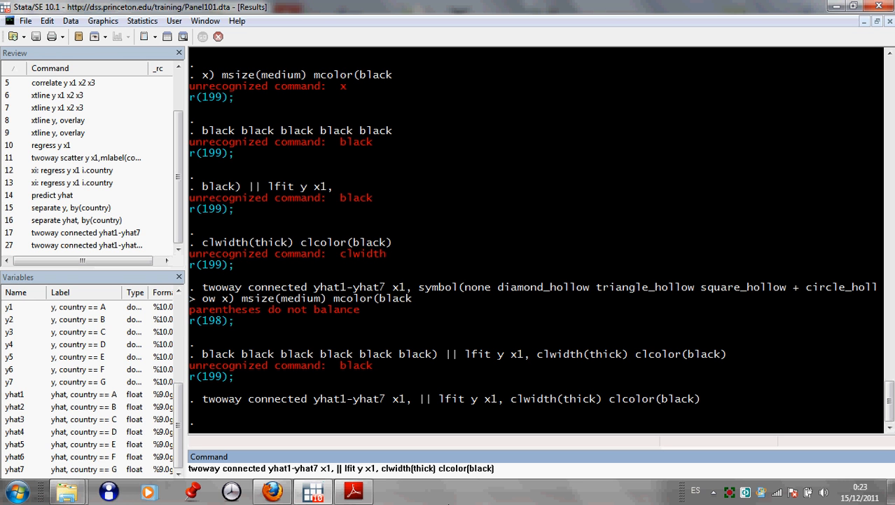
{"action": "key", "text": "Return"}
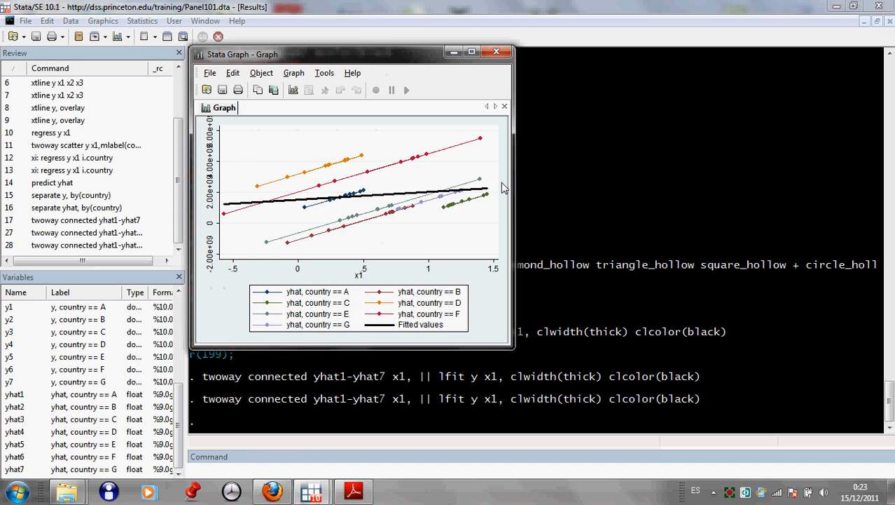
{"action": "left_click", "coordinate": [472, 51]}
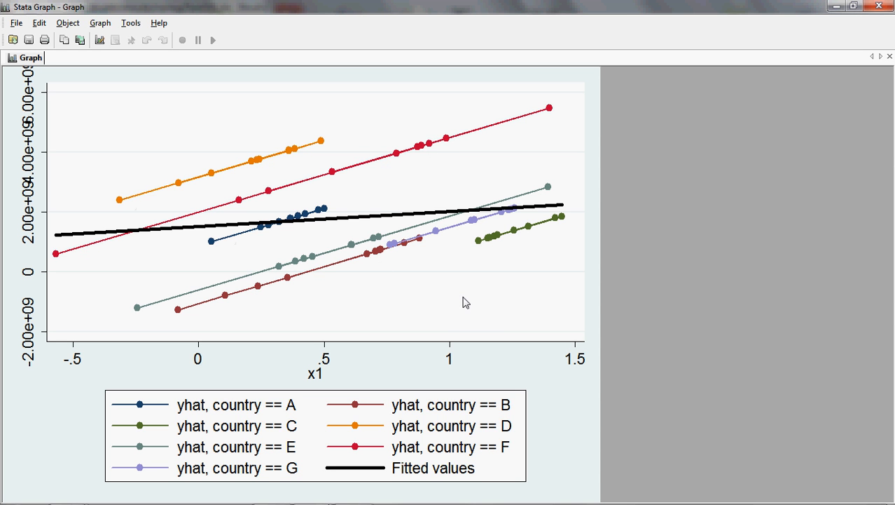
{"action": "left_click", "coordinate": [879, 6]}
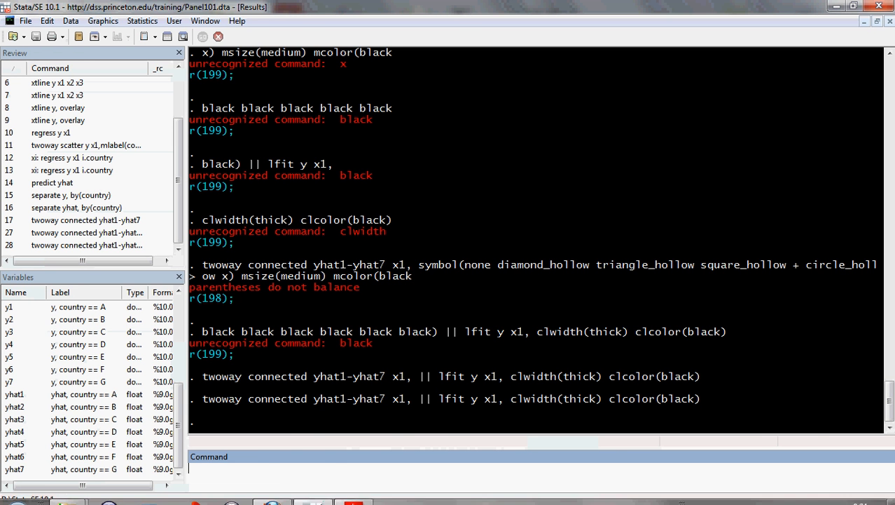
Step: Return to Adobe Reader and copy the five commands from regress y x1 through estimates table ols ols_dum, star stats(N) on page 17
{"action": "left_click", "coordinate": [330, 491]}
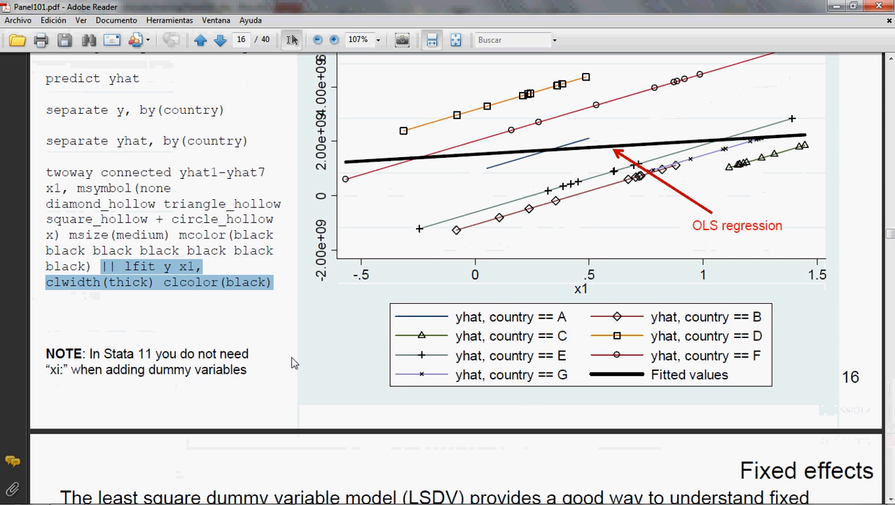
{"action": "scroll", "coordinate": [292, 354], "scroll_direction": "down", "scroll_amount": 9}
{"action": "scroll", "coordinate": [293, 353], "scroll_direction": "down", "scroll_amount": 8}
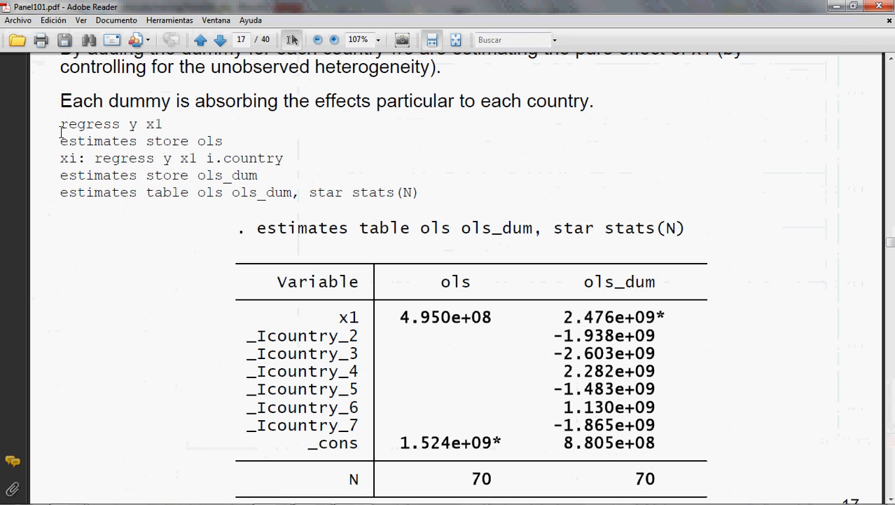
{"action": "left_click_drag", "start_coordinate": [61, 126], "coordinate": [430, 197]}
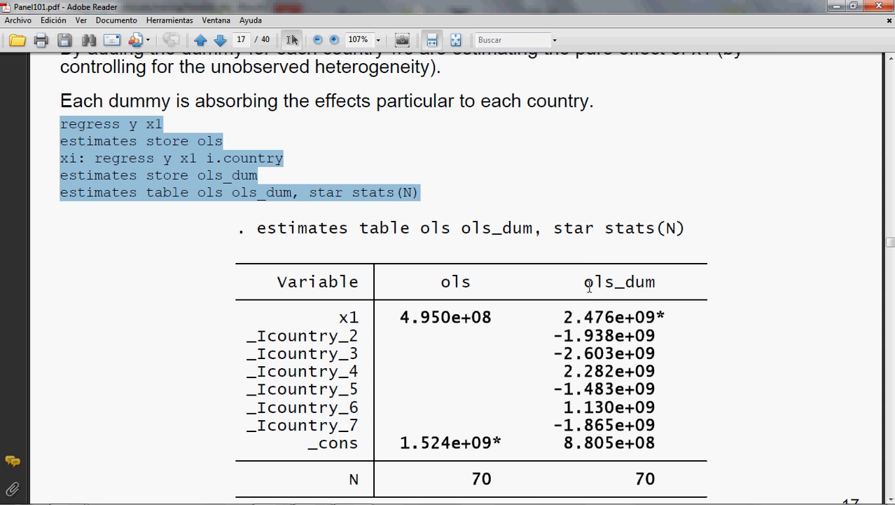
{"action": "right_click", "coordinate": [197, 165]}
{"action": "left_click", "coordinate": [214, 174]}
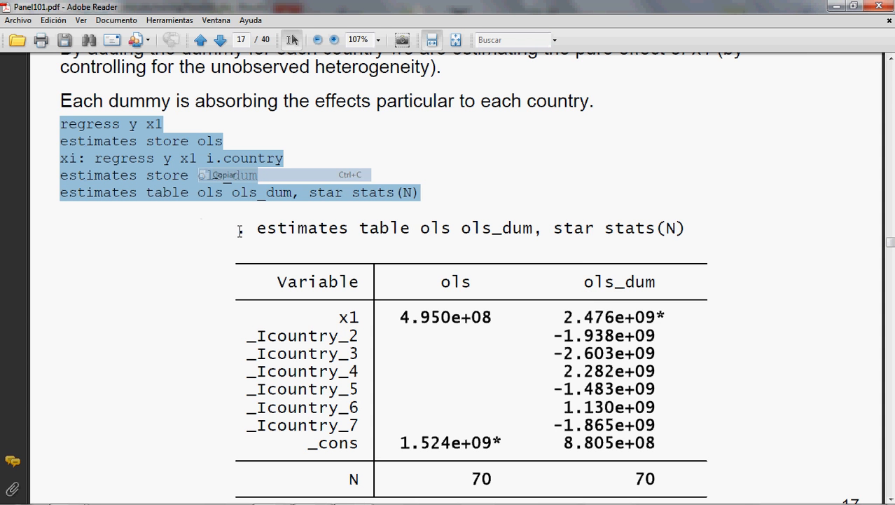
Step: Switch to Stata, paste and run the commands that store the ols and ols_dum estimates and tabulate them together
{"action": "left_click", "coordinate": [313, 492]}
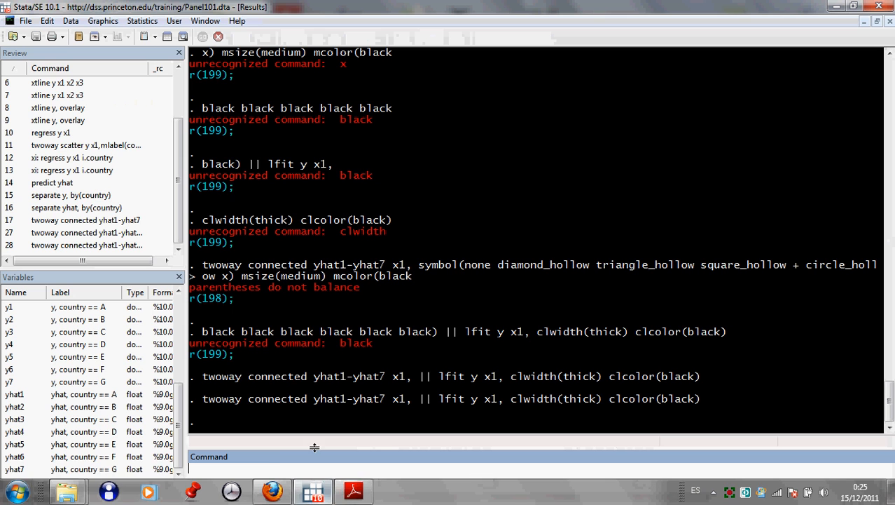
{"action": "right_click", "coordinate": [269, 469]}
{"action": "left_click", "coordinate": [302, 404]}
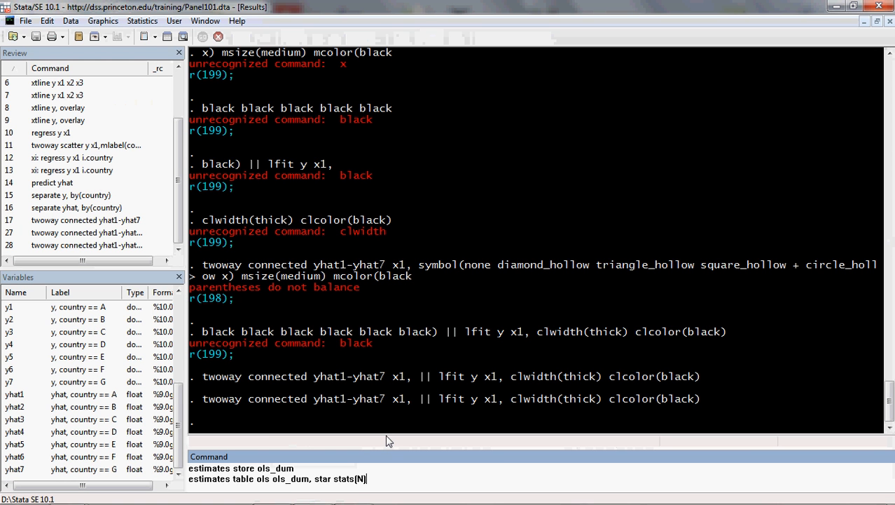
{"action": "key", "text": "Return"}
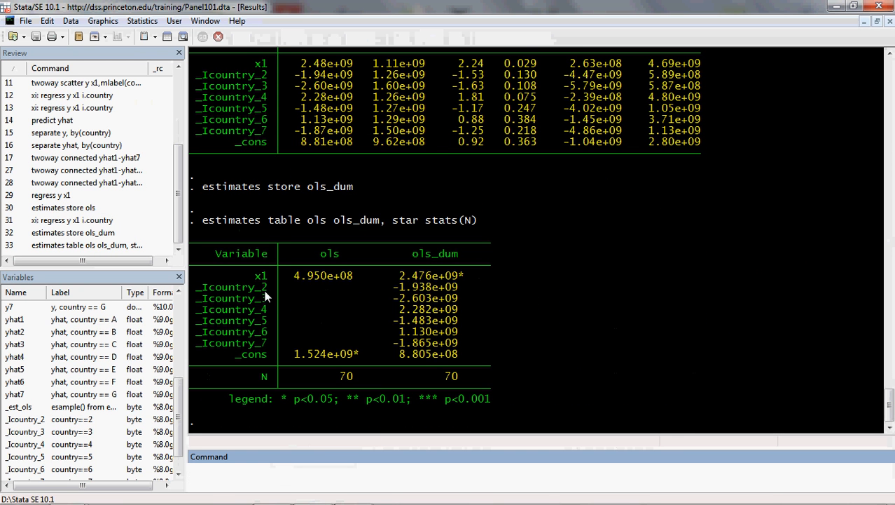
Step: Switch to Adobe Reader and match the stored ols and ols_dum estimates to their regress commands and table columns on page 17
{"action": "mouse_move", "coordinate": [327, 502]}
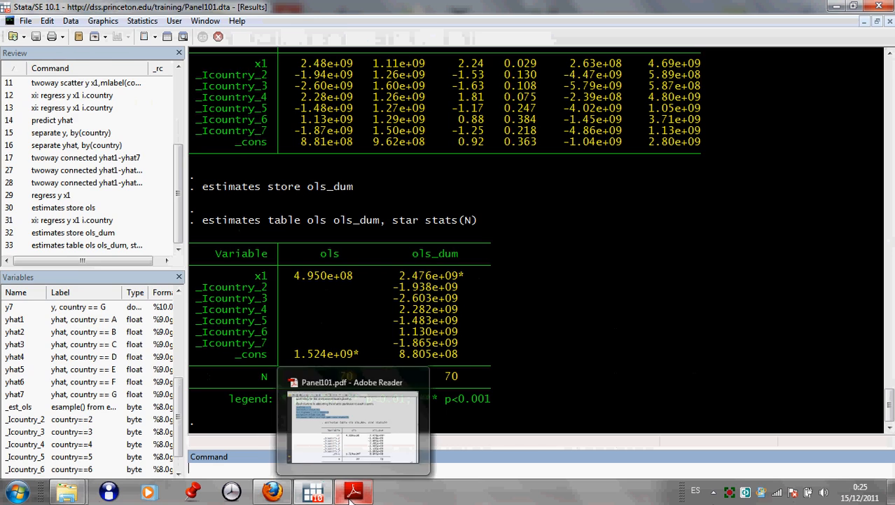
{"action": "left_click", "coordinate": [354, 491]}
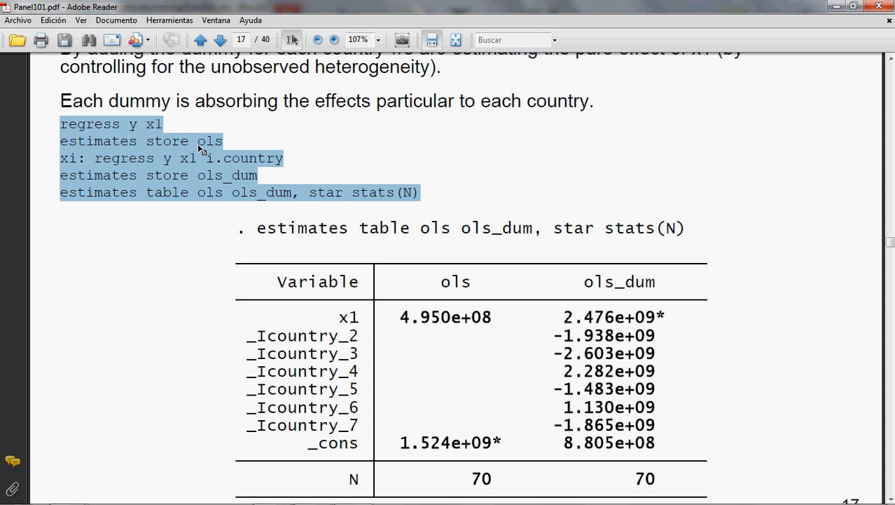
{"action": "double_click", "coordinate": [440, 281]}
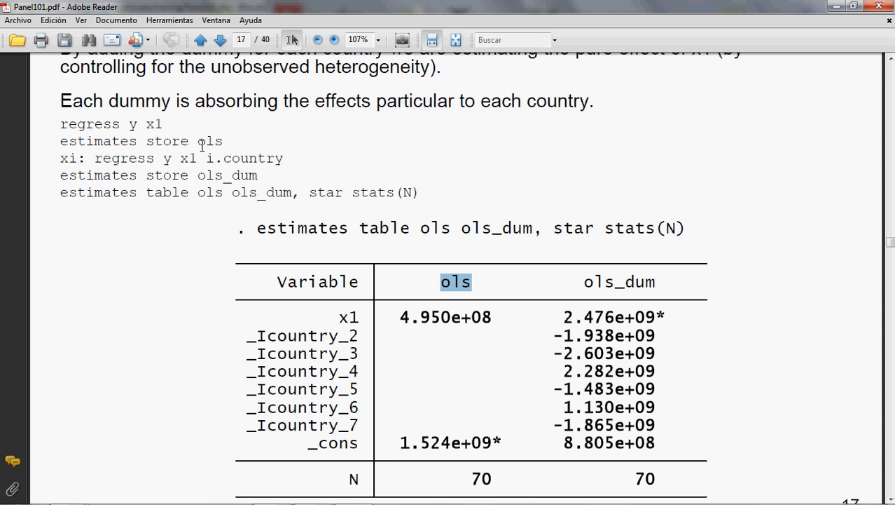
{"action": "left_click_drag", "start_coordinate": [199, 143], "coordinate": [218, 143]}
{"action": "left_click_drag", "start_coordinate": [440, 282], "coordinate": [473, 283]}
{"action": "left_click_drag", "start_coordinate": [62, 159], "coordinate": [286, 159]}
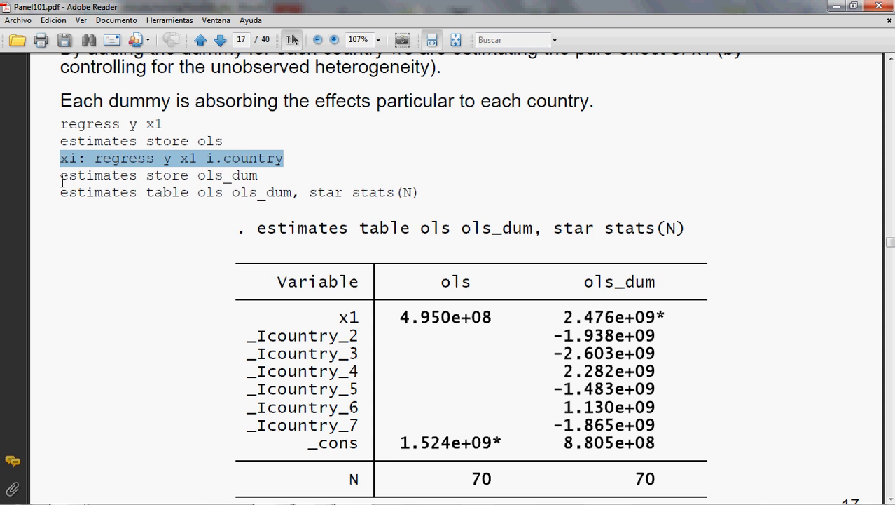
{"action": "left_click_drag", "start_coordinate": [61, 177], "coordinate": [256, 182]}
{"action": "left_click", "coordinate": [219, 181]}
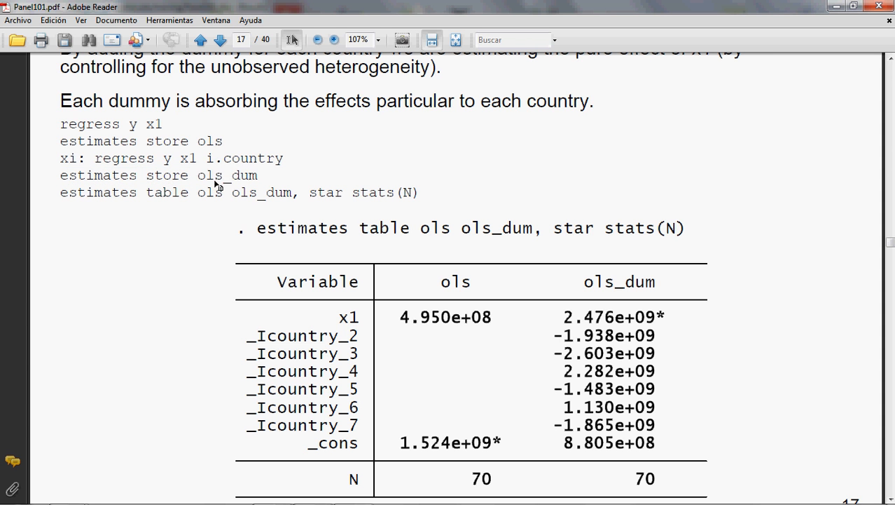
{"action": "left_click_drag", "start_coordinate": [198, 176], "coordinate": [257, 178]}
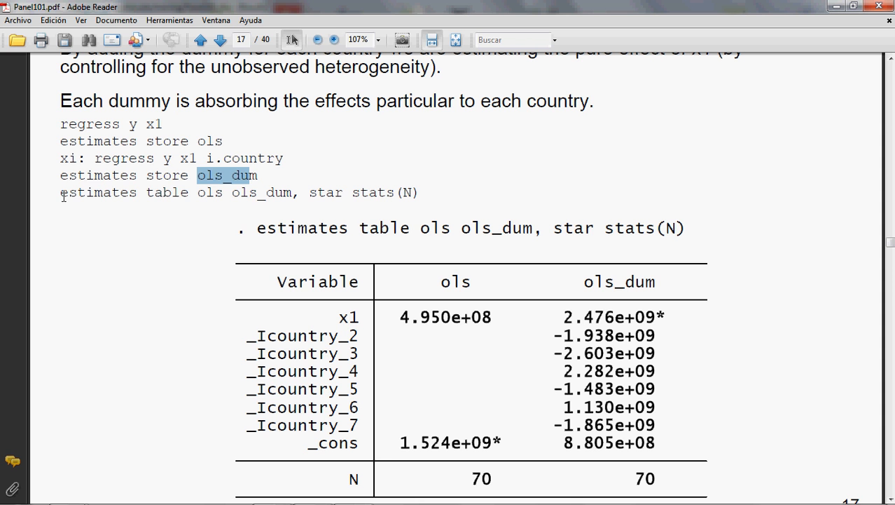
Step: Examine the estimates table command with its star option and the p-value legend below the table
{"action": "left_click_drag", "start_coordinate": [63, 197], "coordinate": [183, 202]}
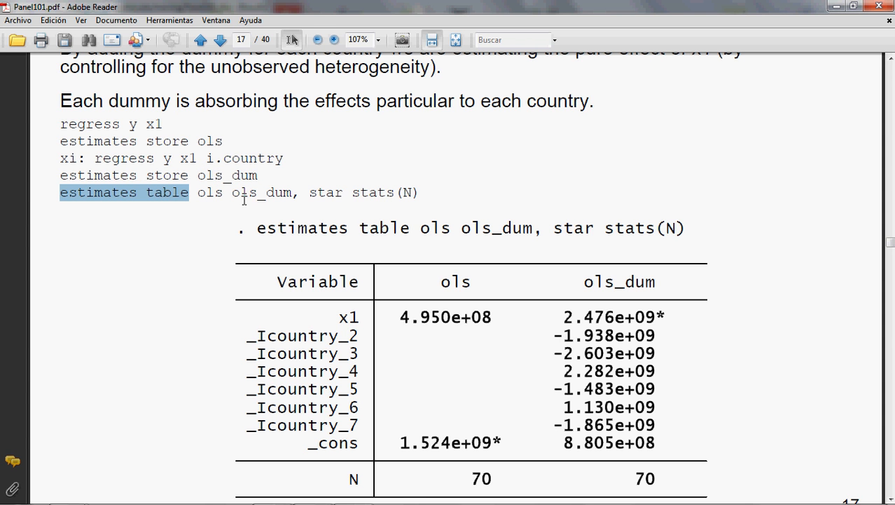
{"action": "left_click_drag", "start_coordinate": [309, 196], "coordinate": [344, 197]}
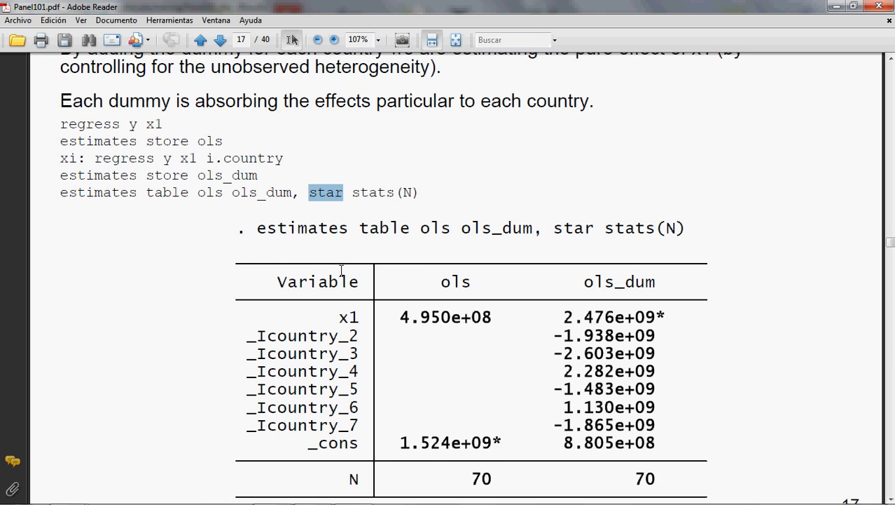
{"action": "scroll", "coordinate": [342, 274], "scroll_direction": "down", "scroll_amount": 2}
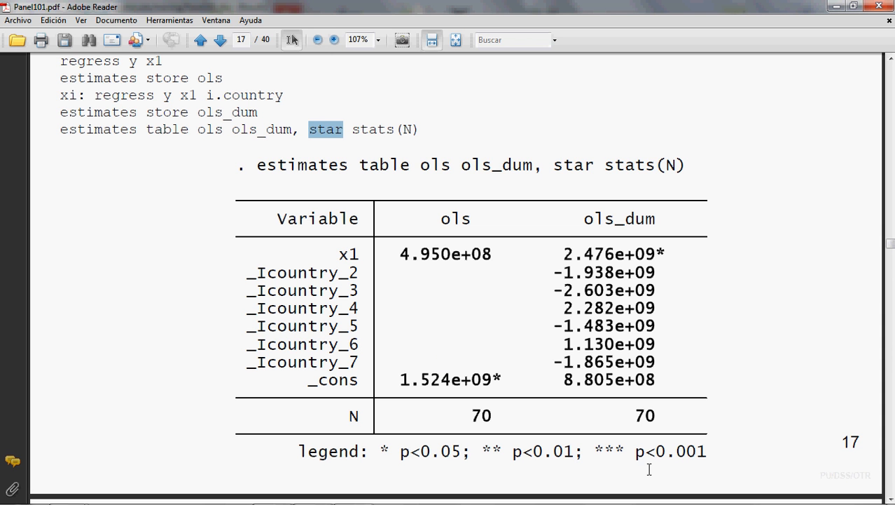
{"action": "left_click_drag", "start_coordinate": [564, 452], "coordinate": [541, 452]}
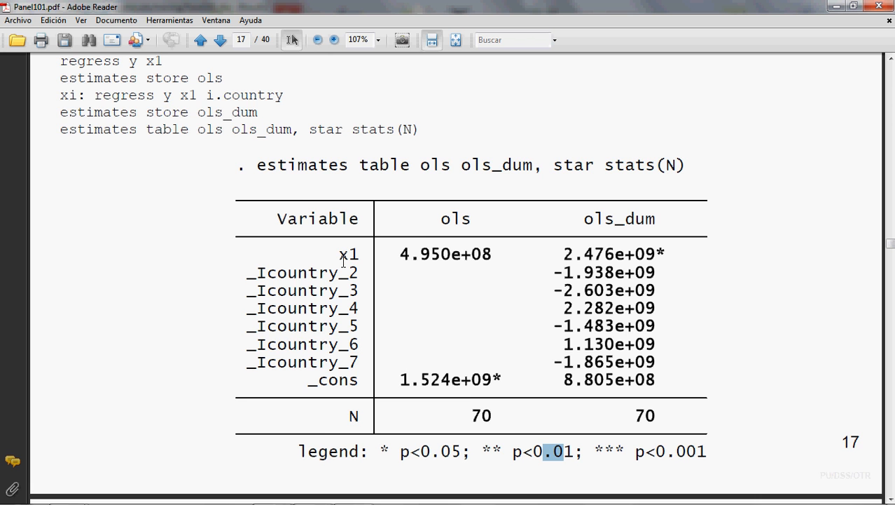
Step: Move on to the page 18 section on fixed effects with entity-specific intercepts using xtreg
{"action": "mouse_move", "coordinate": [405, 502]}
{"action": "scroll", "coordinate": [375, 483], "scroll_direction": "down", "scroll_amount": 3}
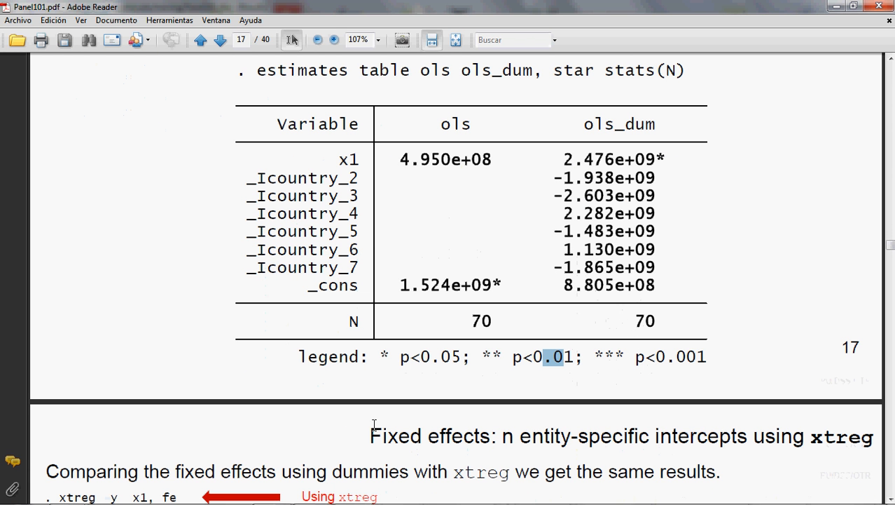
{"action": "scroll", "coordinate": [339, 410], "scroll_direction": "down", "scroll_amount": 4}
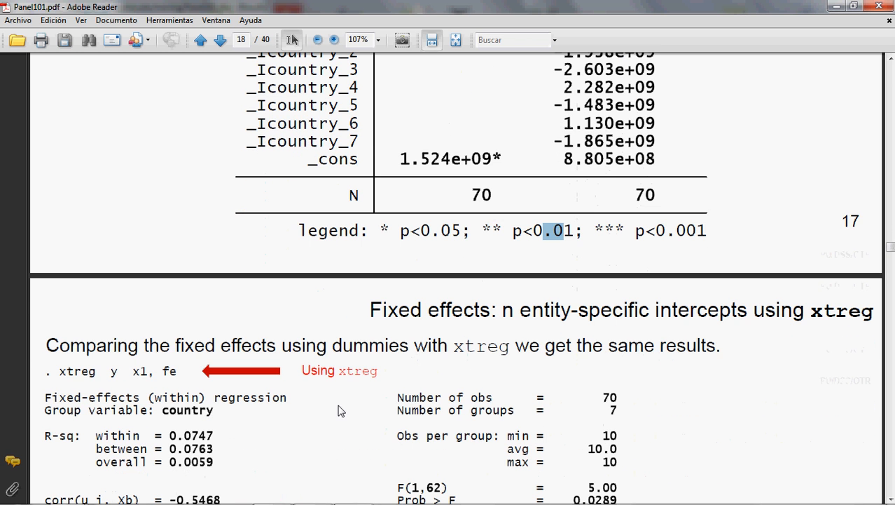